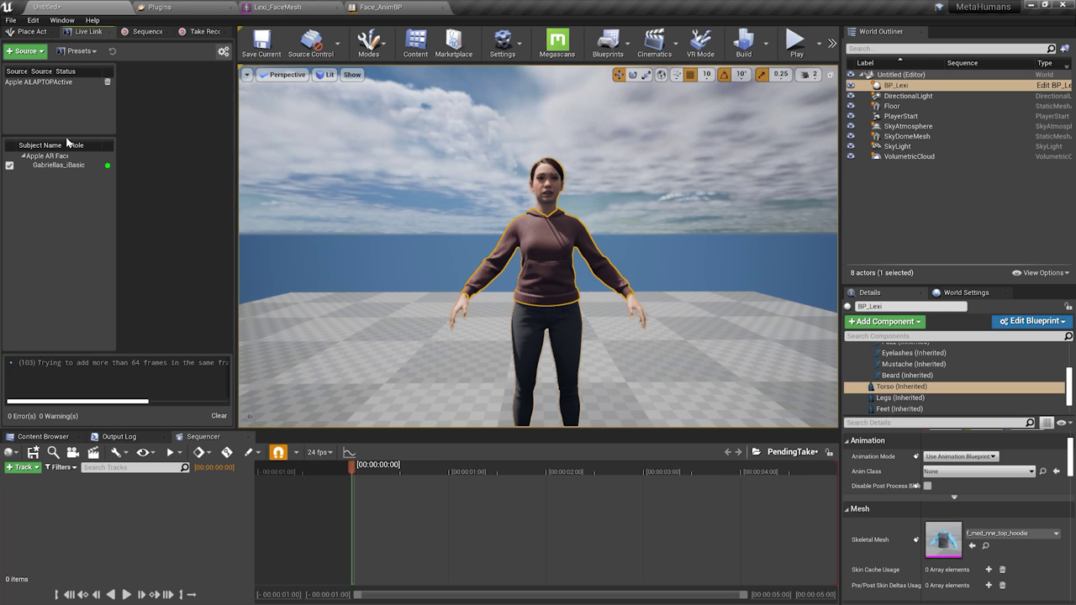
Add the iPhone Live Link subject as a Take Recorder source and select the left brow control
{"action": "left_click", "coordinate": [199, 31]}
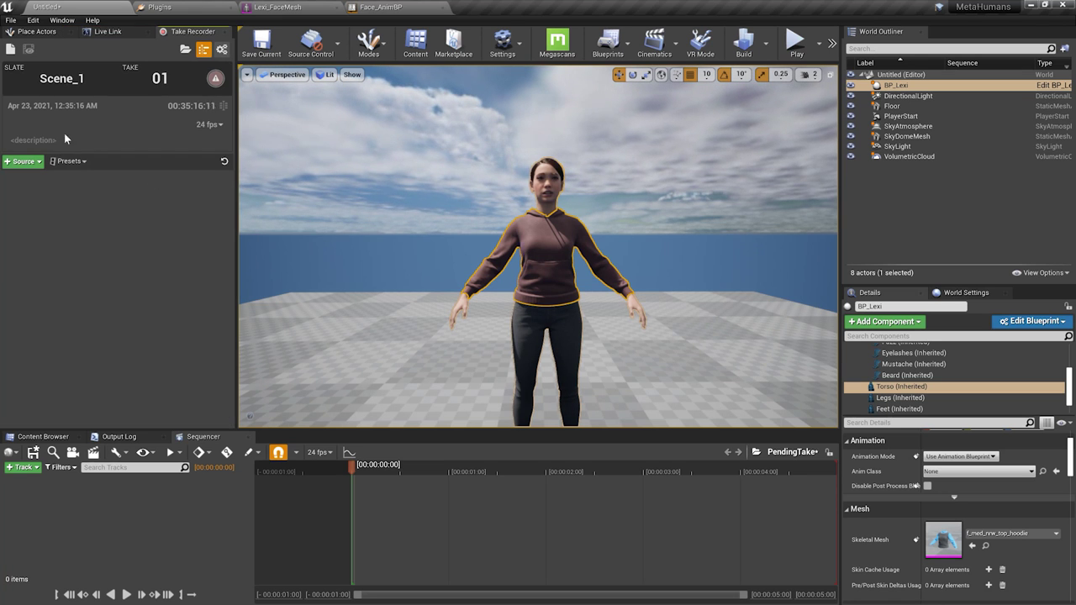
{"action": "left_click", "coordinate": [23, 160]}
{"action": "mouse_move", "coordinate": [59, 187]}
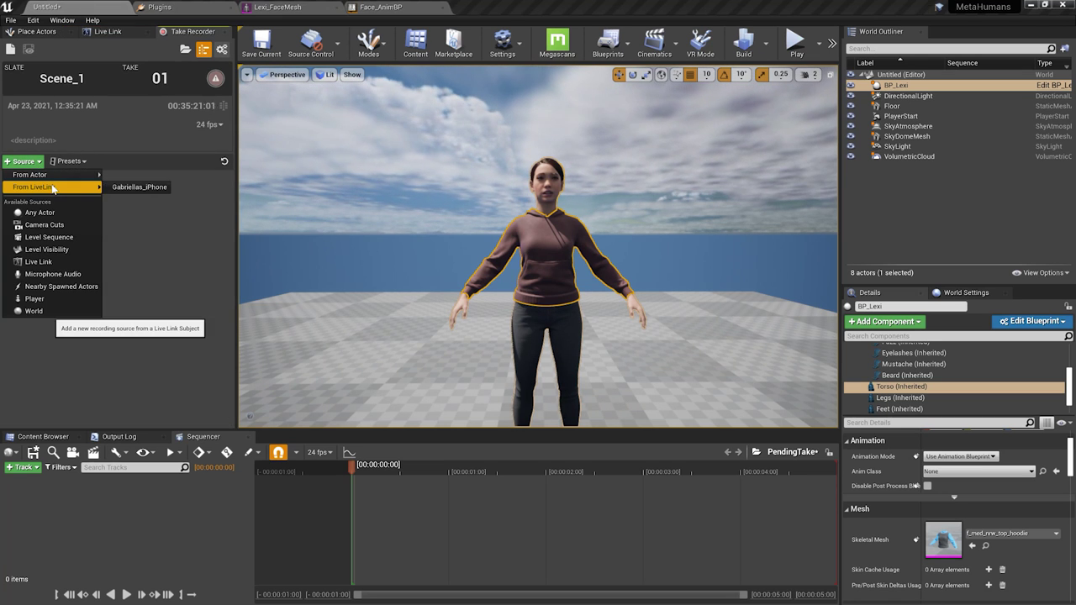
{"action": "left_click", "coordinate": [148, 187]}
{"action": "left_click", "coordinate": [143, 193]}
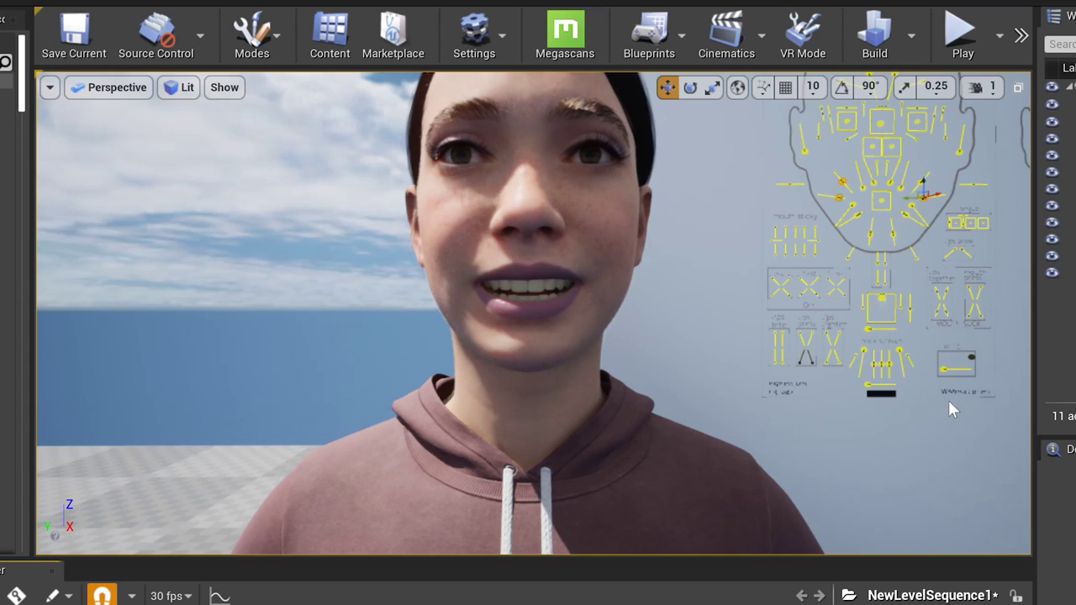
{"action": "left_click", "coordinate": [839, 193]}
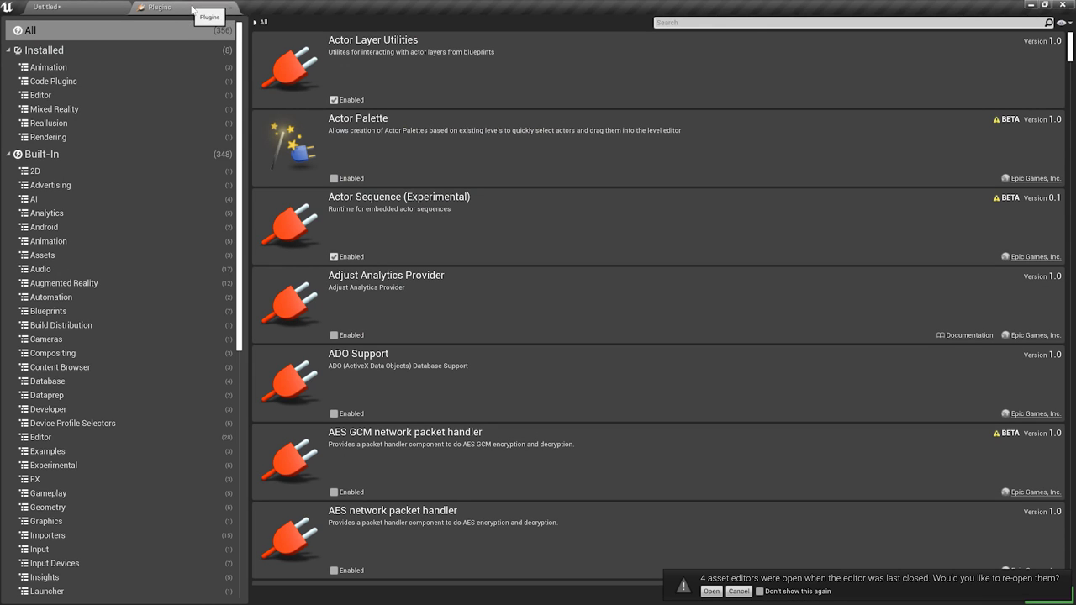
Search plugins for 'control rig', place BP_Lexi in the level, and frame the PlayerStart
{"action": "left_click", "coordinate": [751, 23]}
{"action": "type", "text": "control rig"}
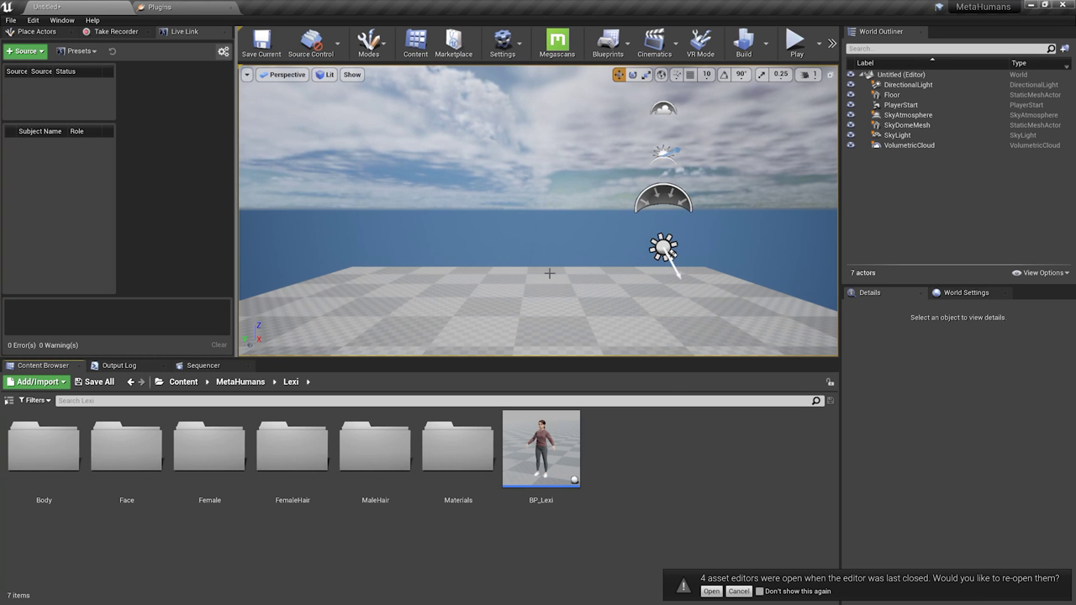
{"action": "left_click_drag", "start_coordinate": [543, 446], "coordinate": [525, 325]}
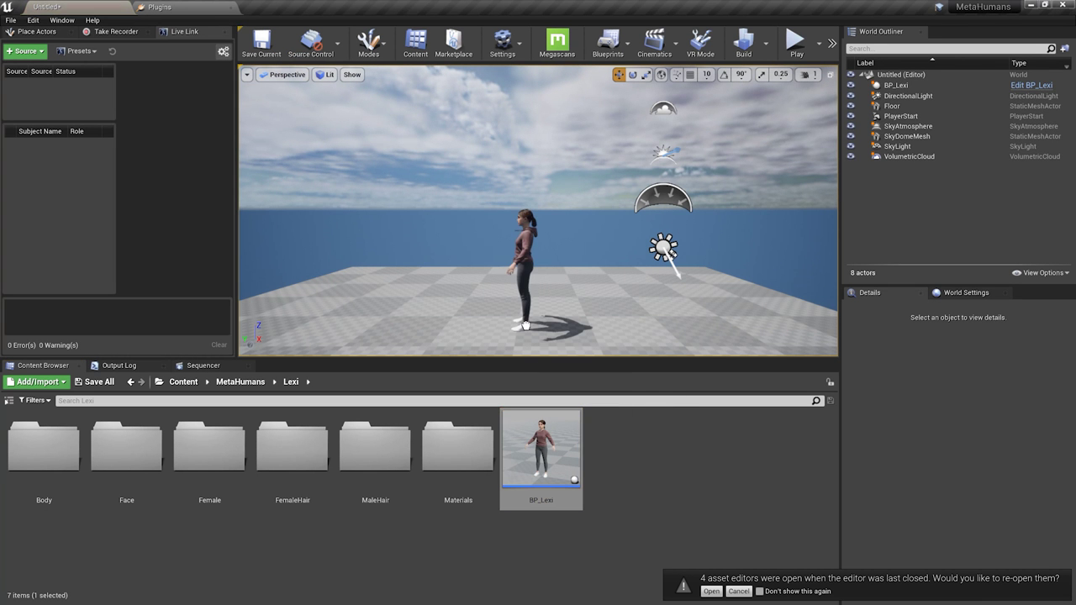
{"action": "double_click", "coordinate": [902, 116]}
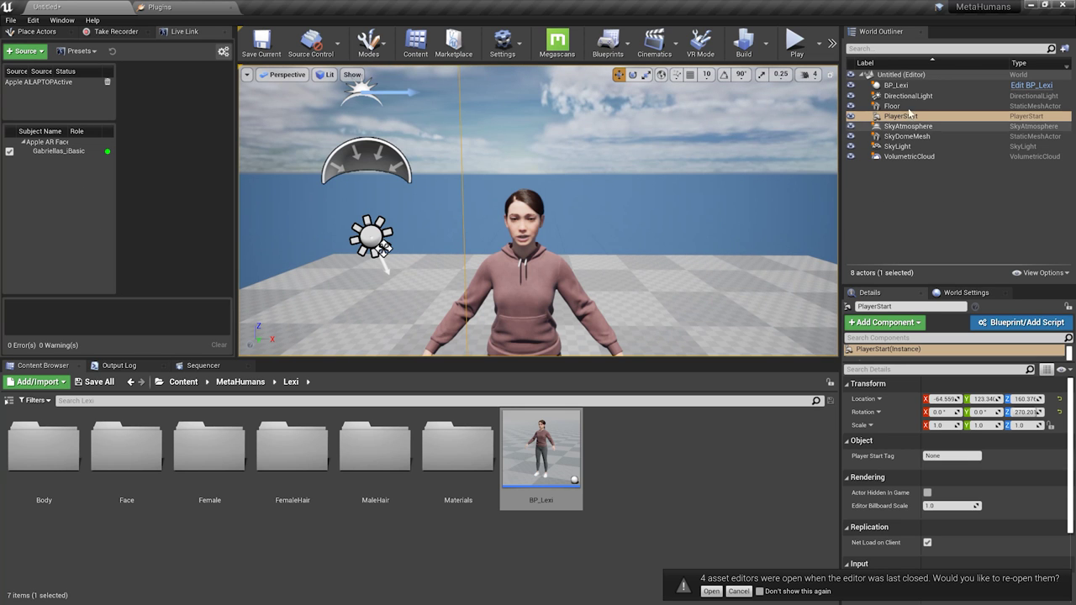
Set BP_Lexi's LLink Face Subj to the iPhone subject
{"action": "left_click", "coordinate": [898, 86]}
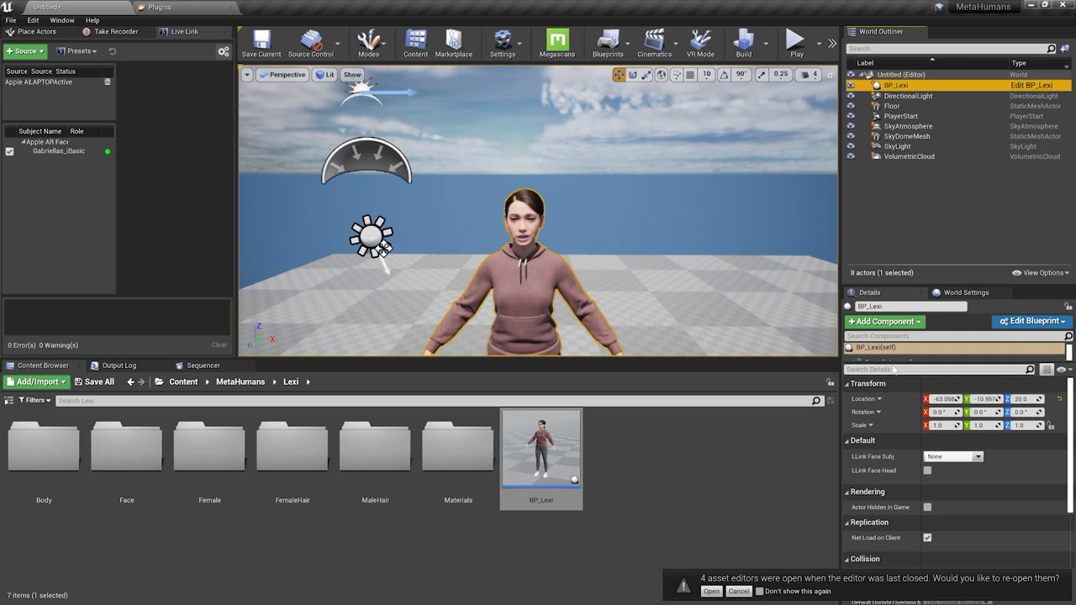
{"action": "left_click_drag", "start_coordinate": [892, 361], "coordinate": [892, 404]}
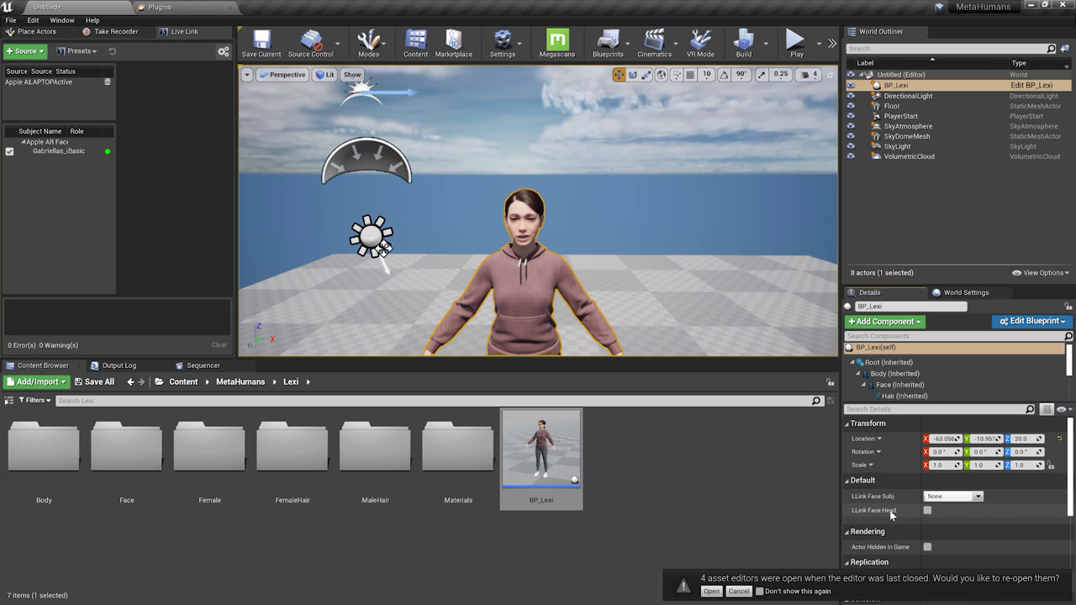
{"action": "left_click", "coordinate": [740, 592]}
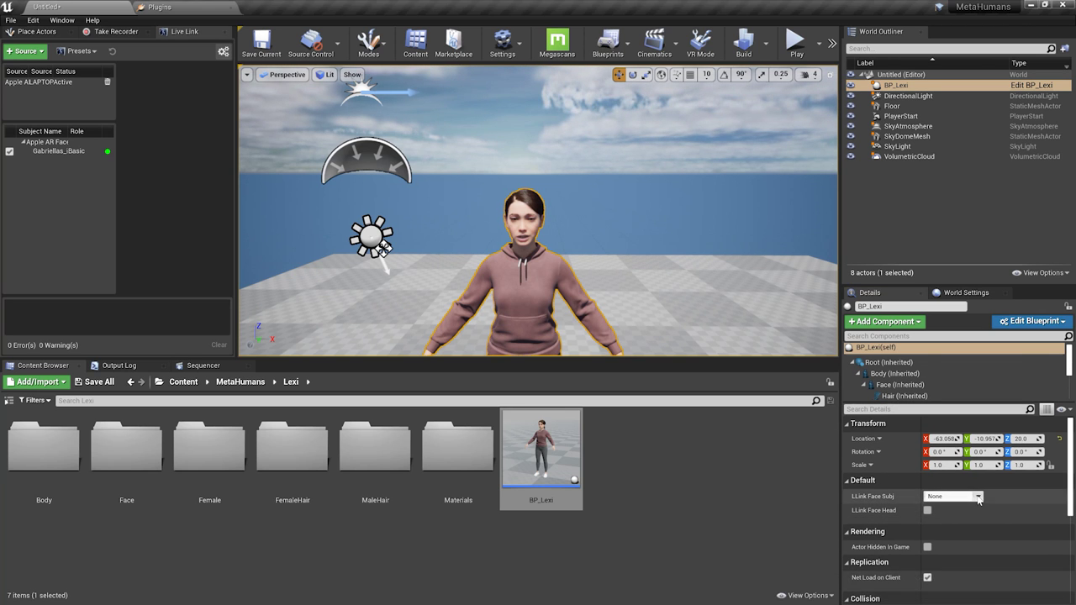
{"action": "left_click", "coordinate": [953, 497]}
{"action": "left_click", "coordinate": [950, 354]}
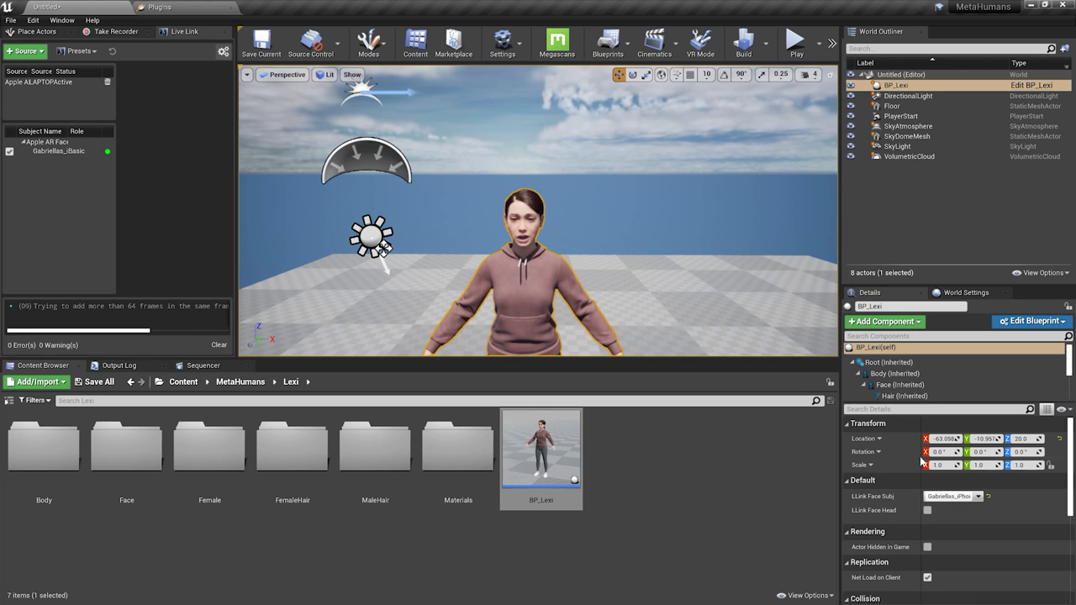
Set LLink Face Subj to the iPhone in the Face animation blueprint's defaults
{"action": "left_click", "coordinate": [884, 385]}
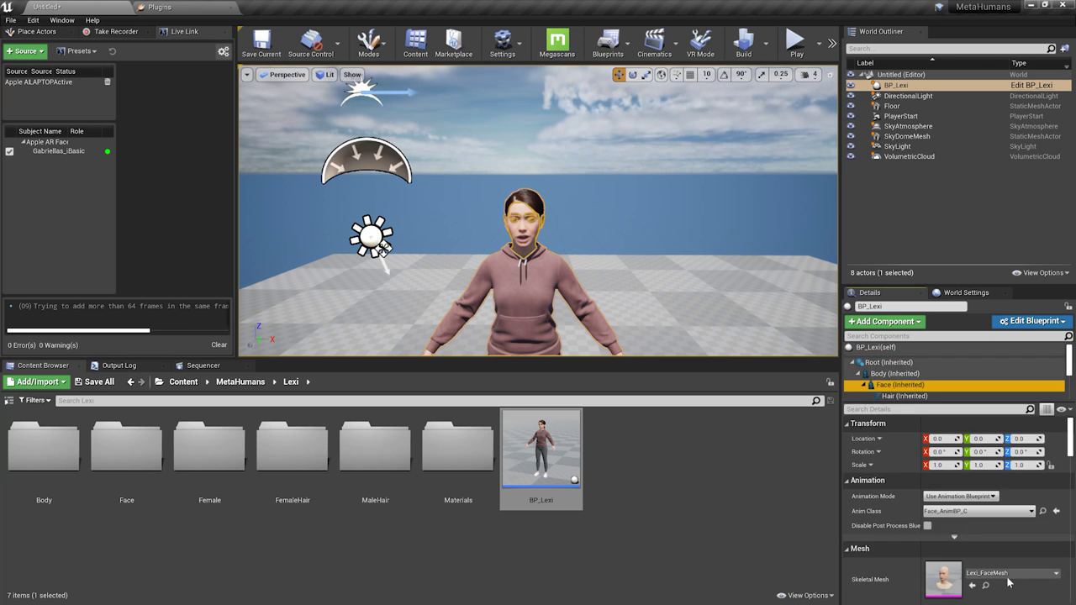
{"action": "double_click", "coordinate": [945, 577]}
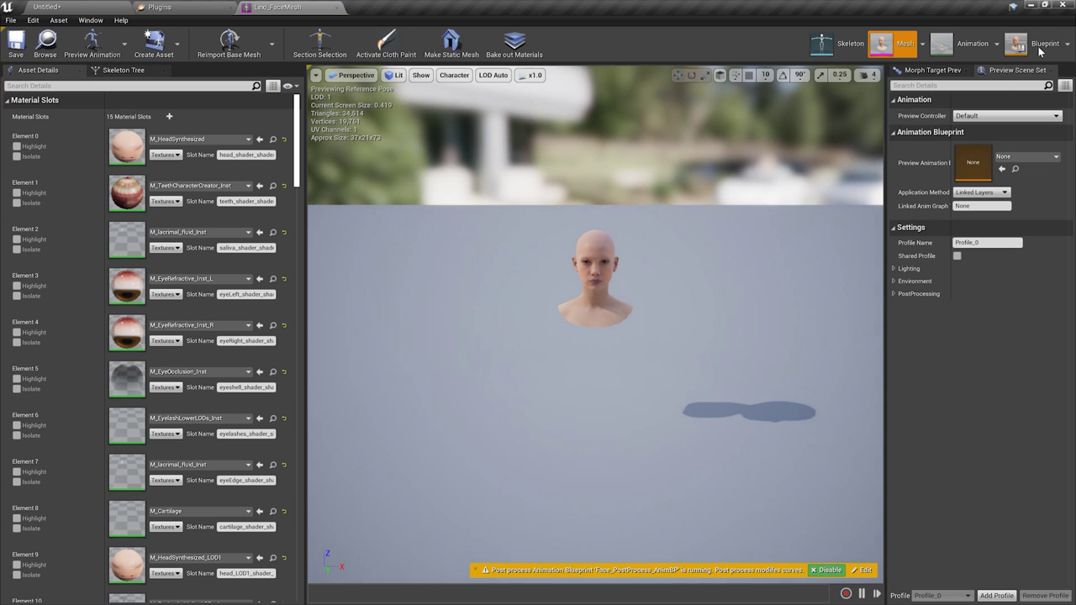
{"action": "left_click", "coordinate": [1031, 44]}
{"action": "left_click", "coordinate": [993, 115]}
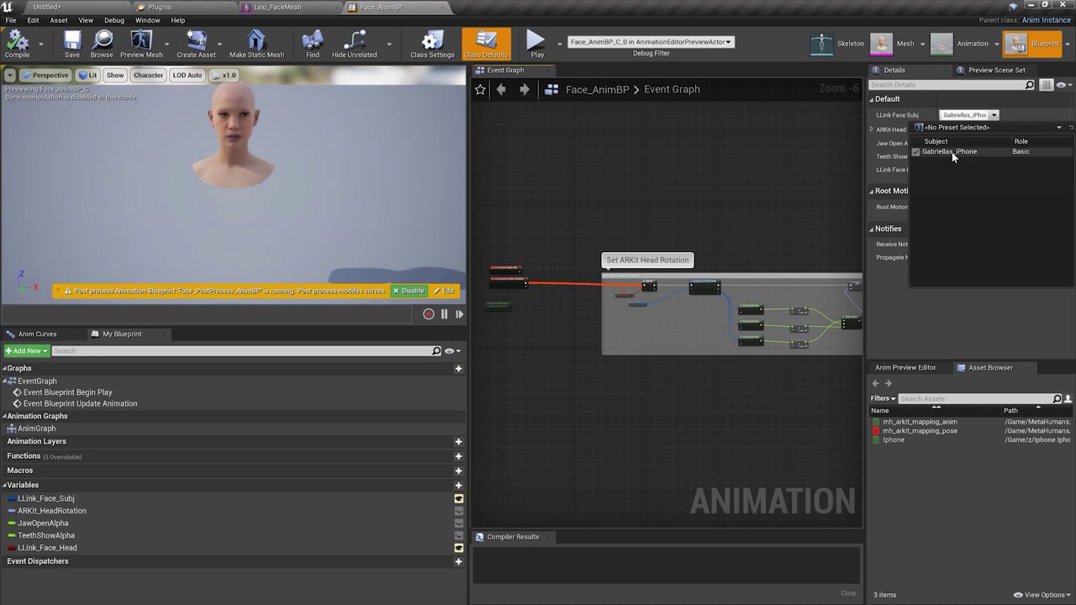
{"action": "left_click", "coordinate": [952, 153]}
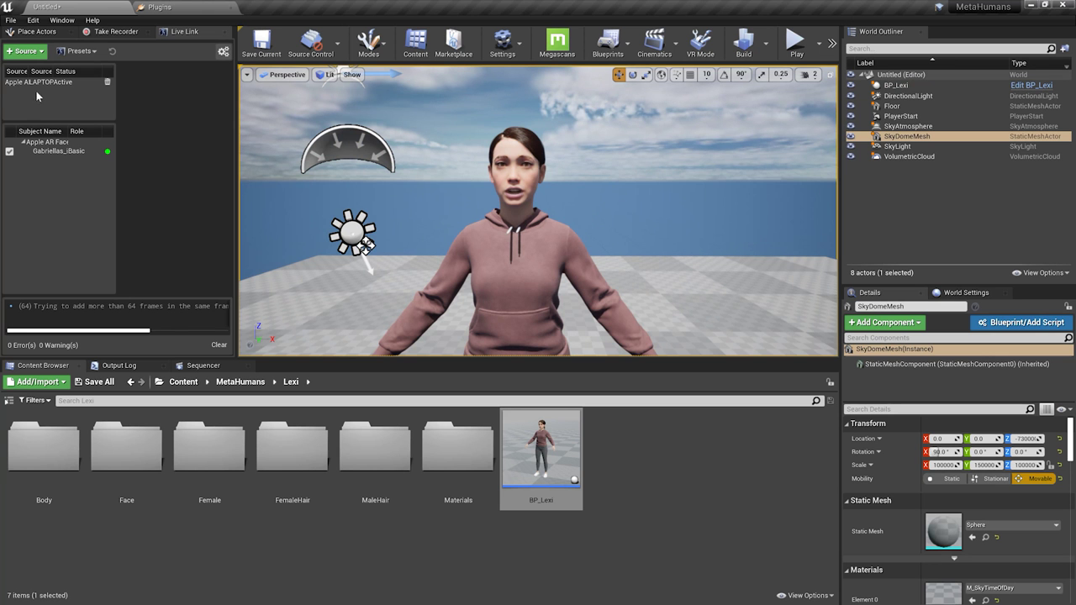
Review the Take Recorder settings and confirm the connected Live Link subjects
{"action": "left_click", "coordinate": [112, 32]}
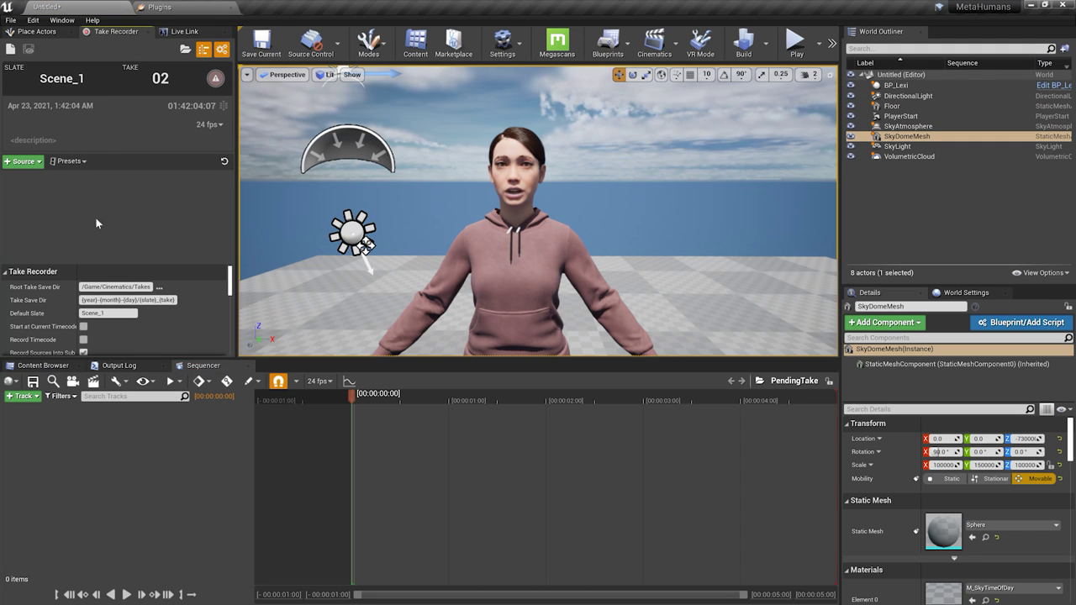
{"action": "left_click_drag", "start_coordinate": [126, 264], "coordinate": [133, 216]}
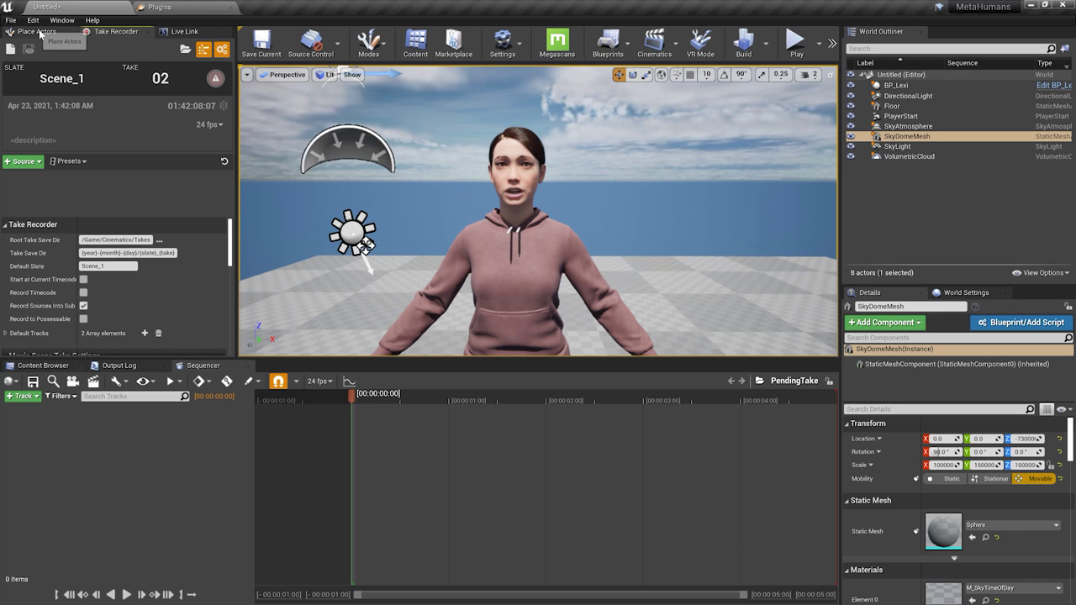
{"action": "left_click", "coordinate": [178, 33]}
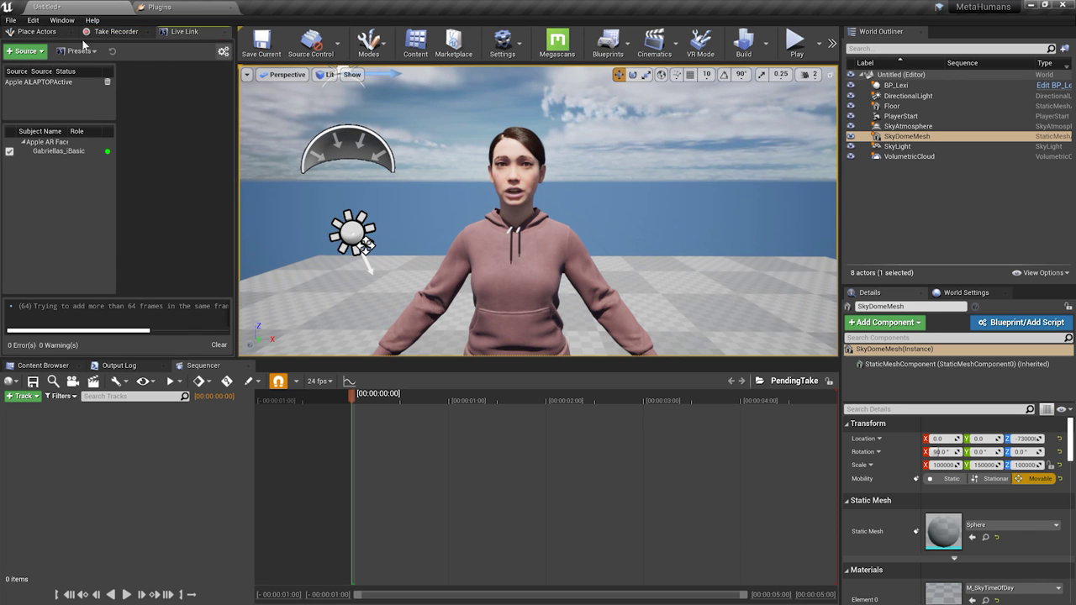
{"action": "left_click", "coordinate": [116, 32]}
Add the iPhone Live Link source and turn off its Use Source Timecode
{"action": "left_click", "coordinate": [37, 163]}
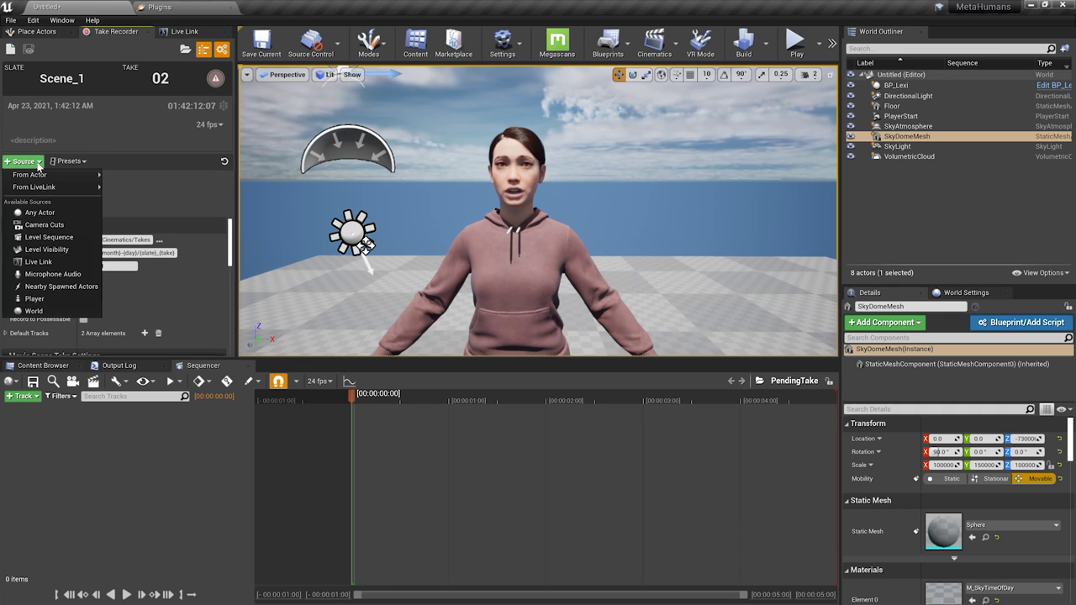
{"action": "mouse_move", "coordinate": [93, 186]}
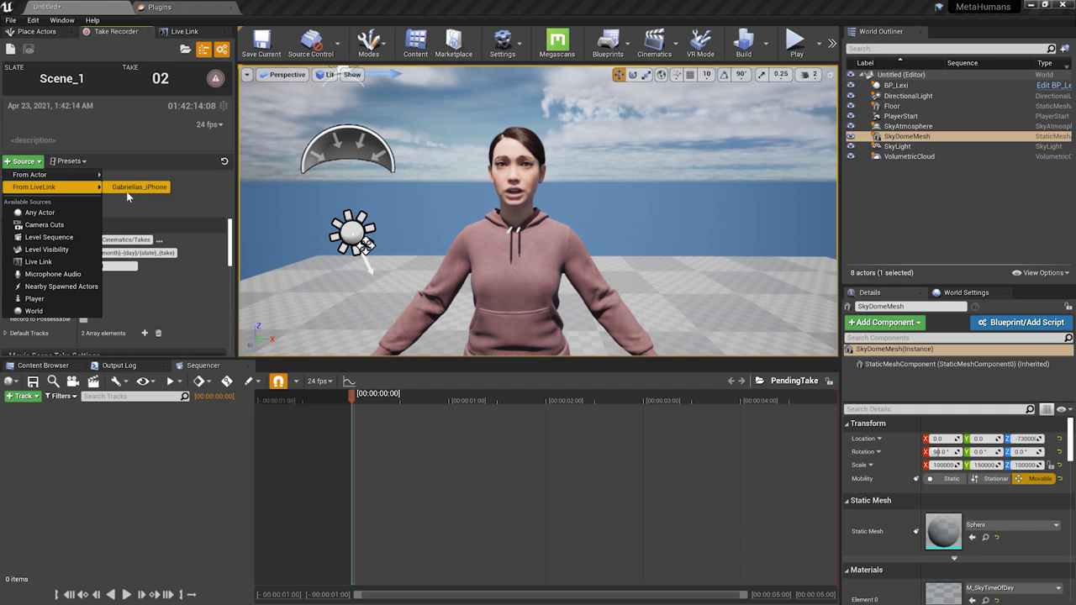
{"action": "left_click", "coordinate": [135, 187]}
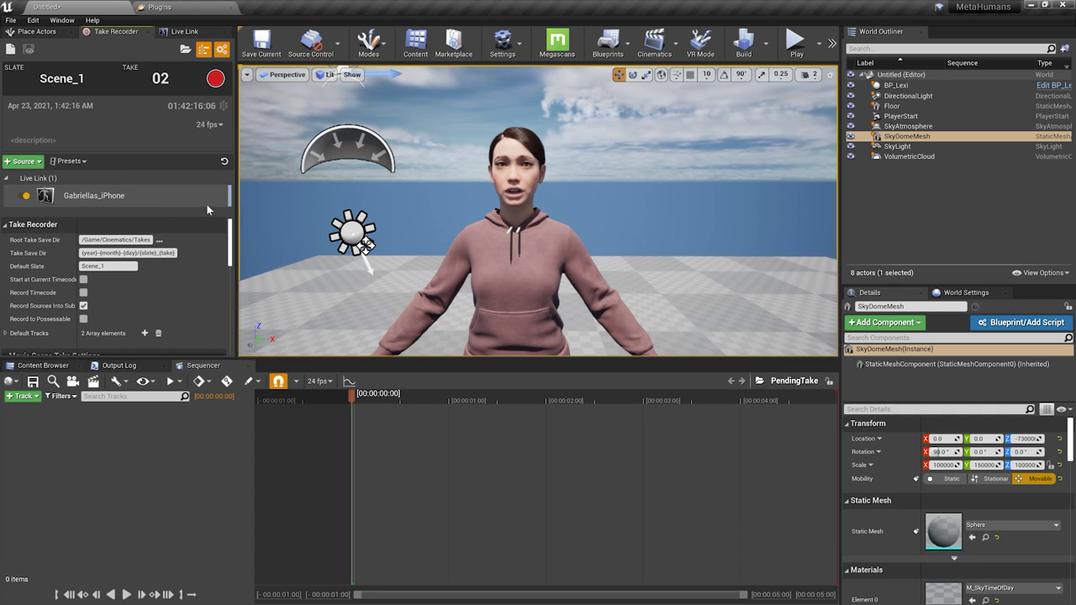
{"action": "left_click", "coordinate": [98, 197]}
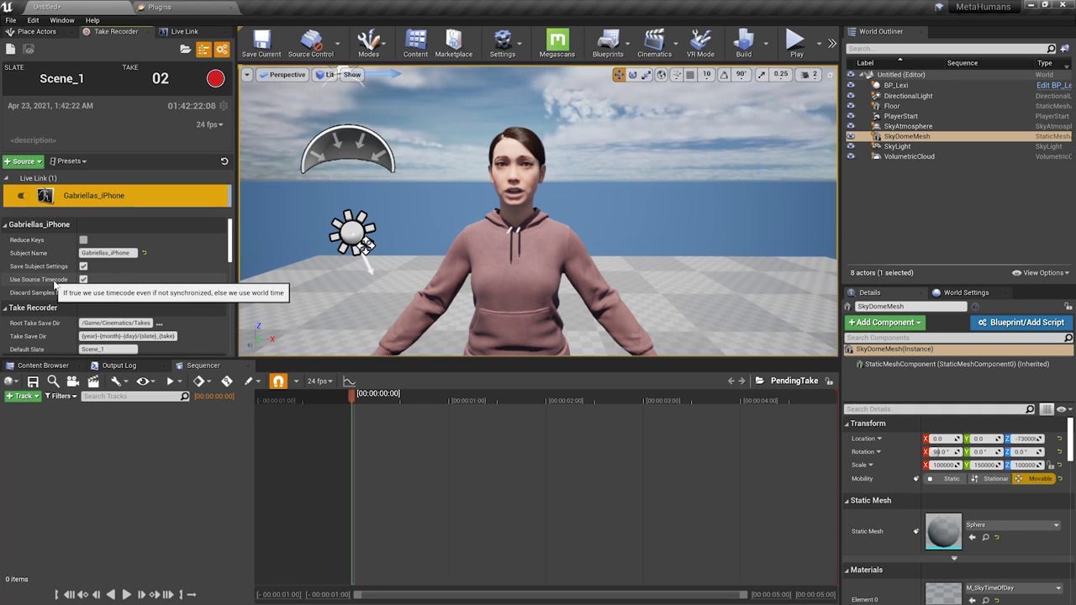
{"action": "left_click", "coordinate": [83, 281]}
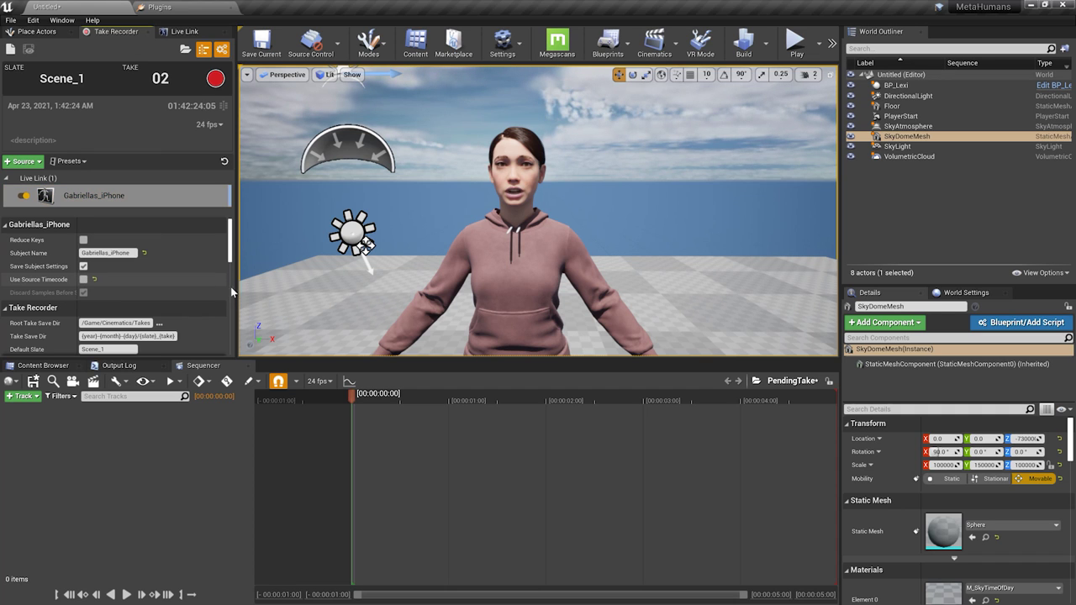
{"action": "left_click", "coordinate": [138, 209]}
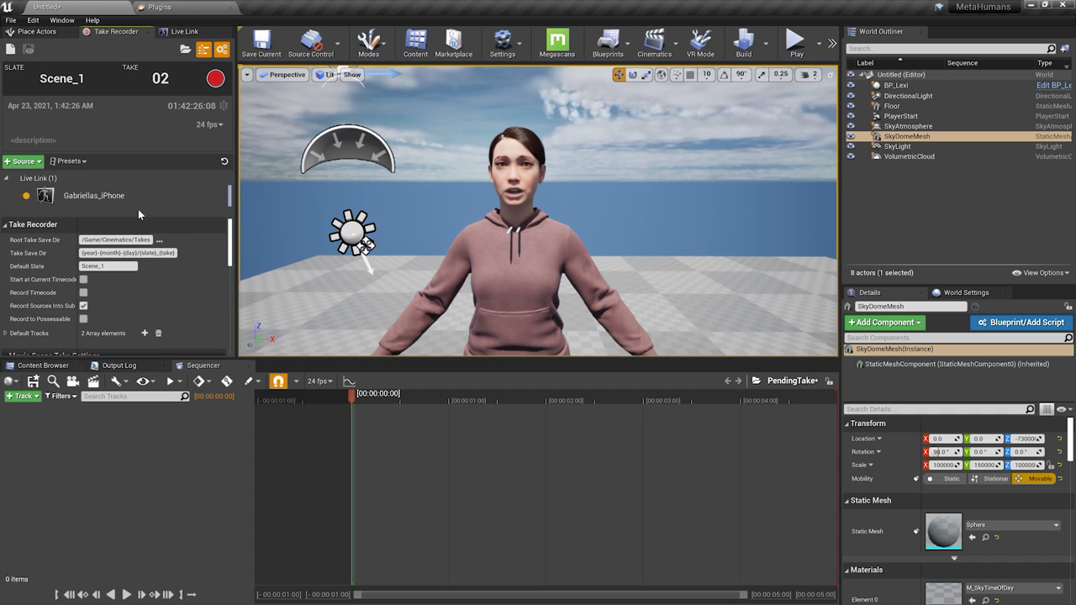
{"action": "left_click_drag", "start_coordinate": [138, 213], "coordinate": [100, 312]}
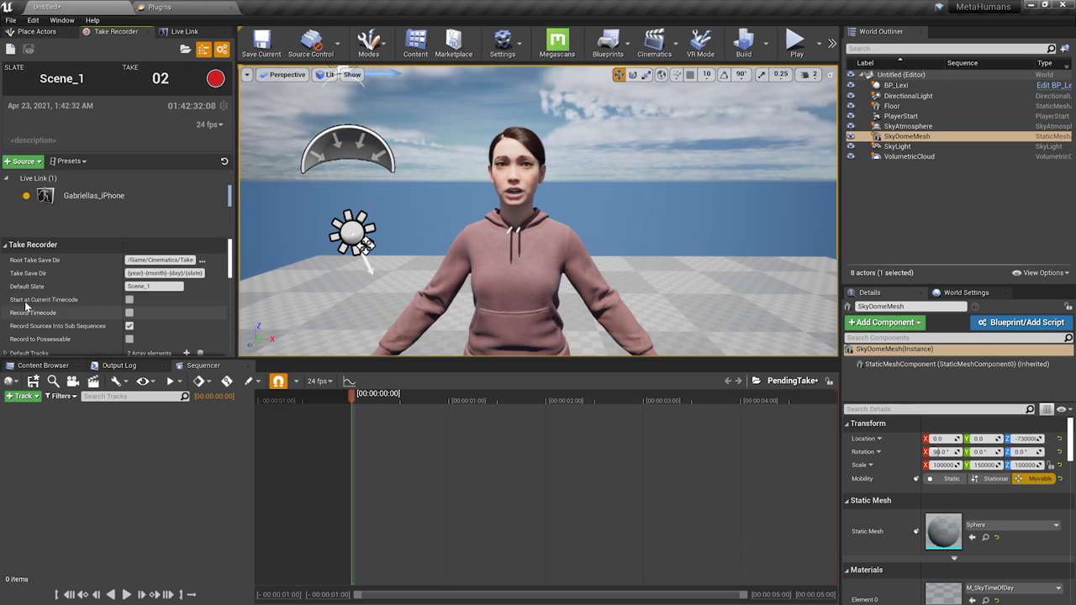
Name the slate UEliveLinkFace, play the level, and record the first take
{"action": "left_click", "coordinate": [76, 79]}
{"action": "type", "text": "UEliveLinkFace"}
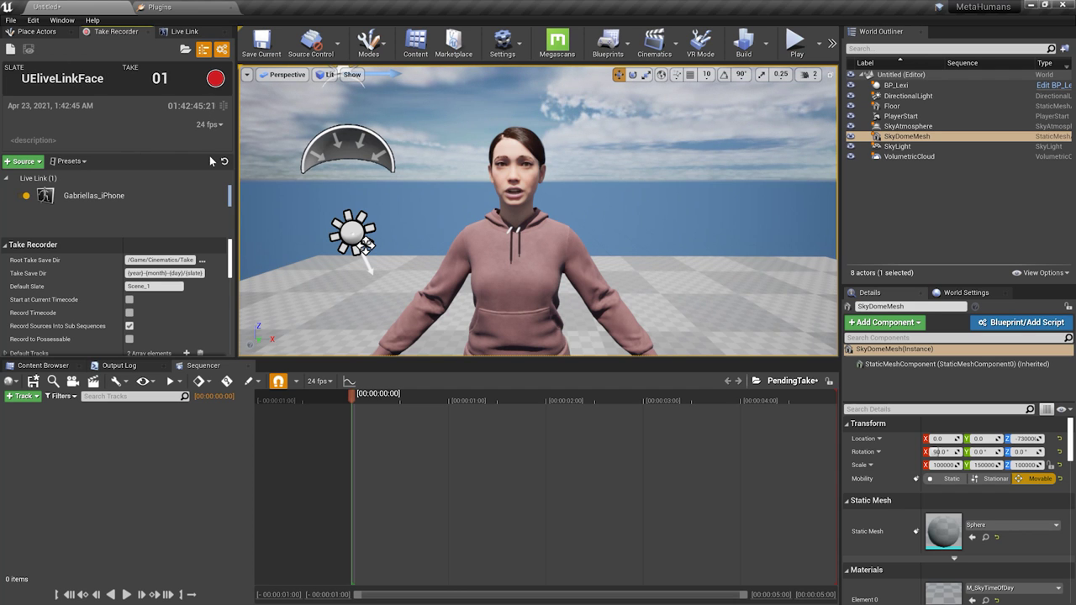
{"action": "left_click", "coordinate": [797, 42]}
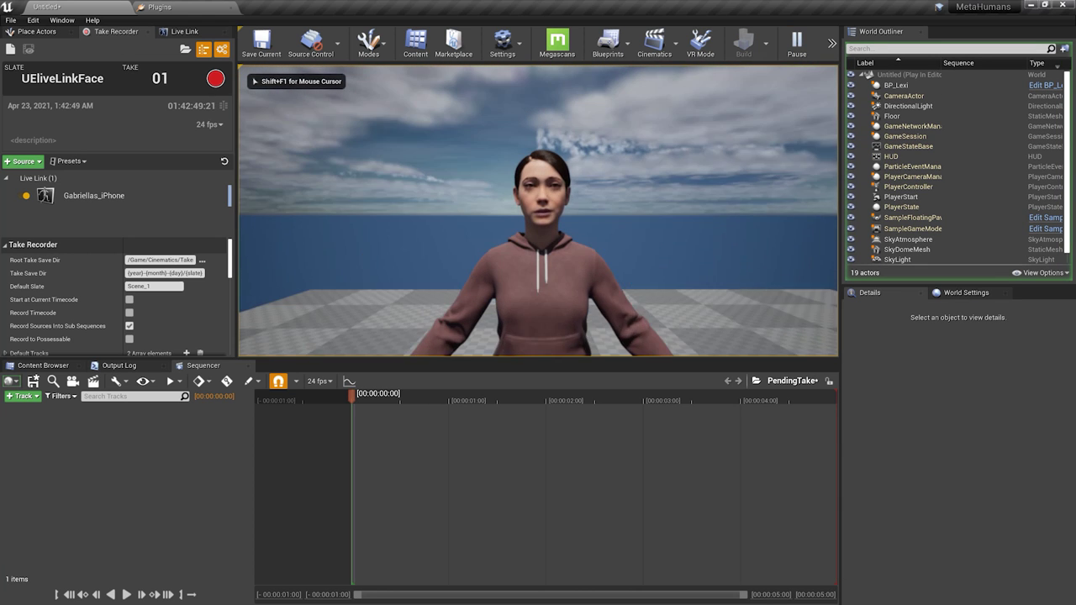
{"action": "key", "text": "shift+F1"}
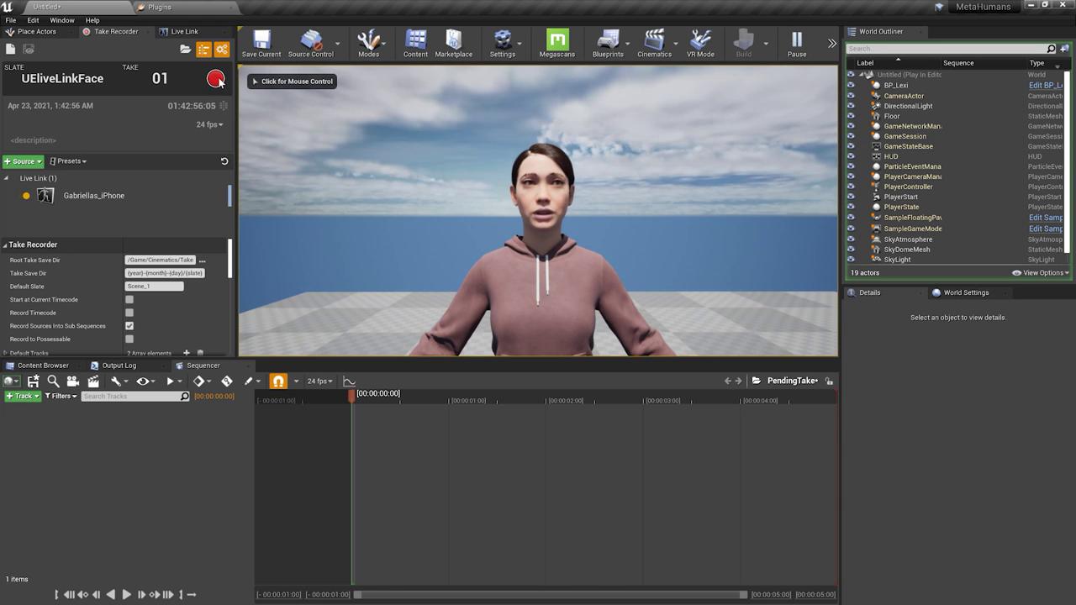
{"action": "left_click", "coordinate": [216, 79]}
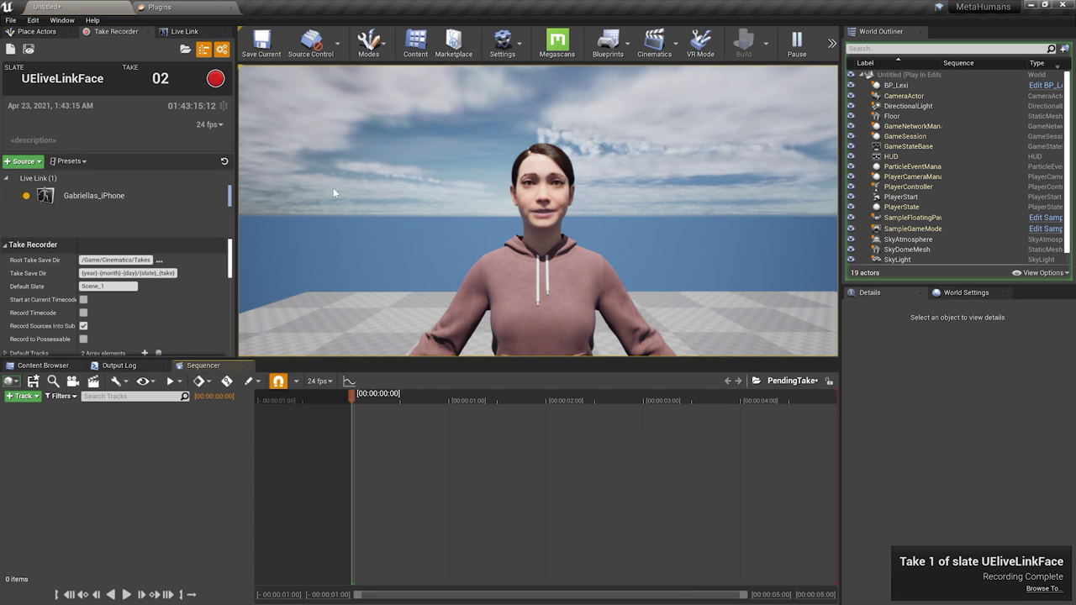
Open the recorded iPhone sequence from the UEliveLinkFace_01_Subscenes folder in Sequencer
{"action": "left_click", "coordinate": [1041, 590]}
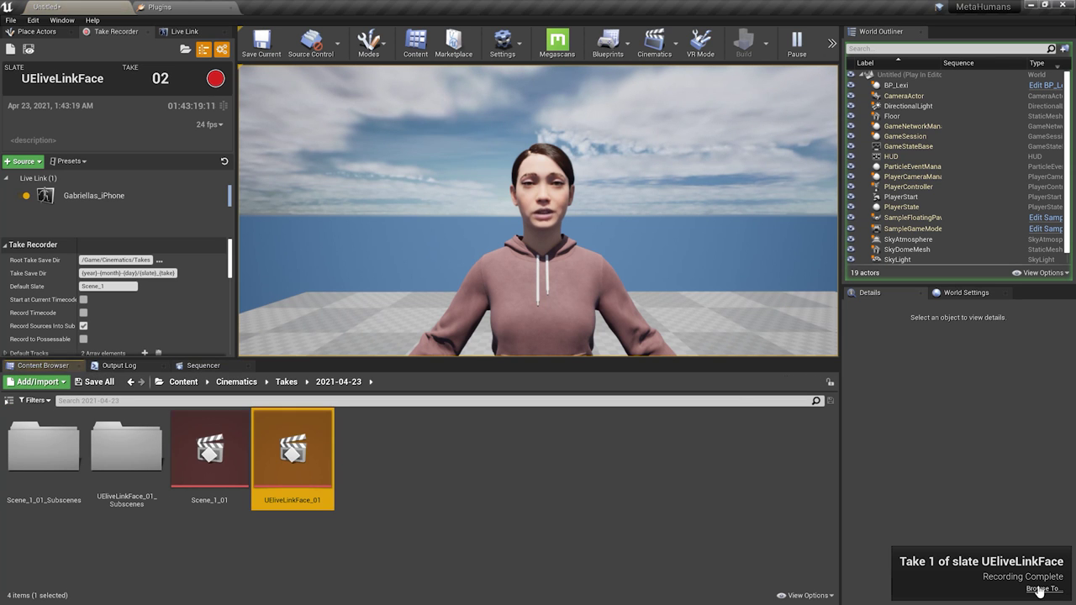
{"action": "mouse_move", "coordinate": [269, 459]}
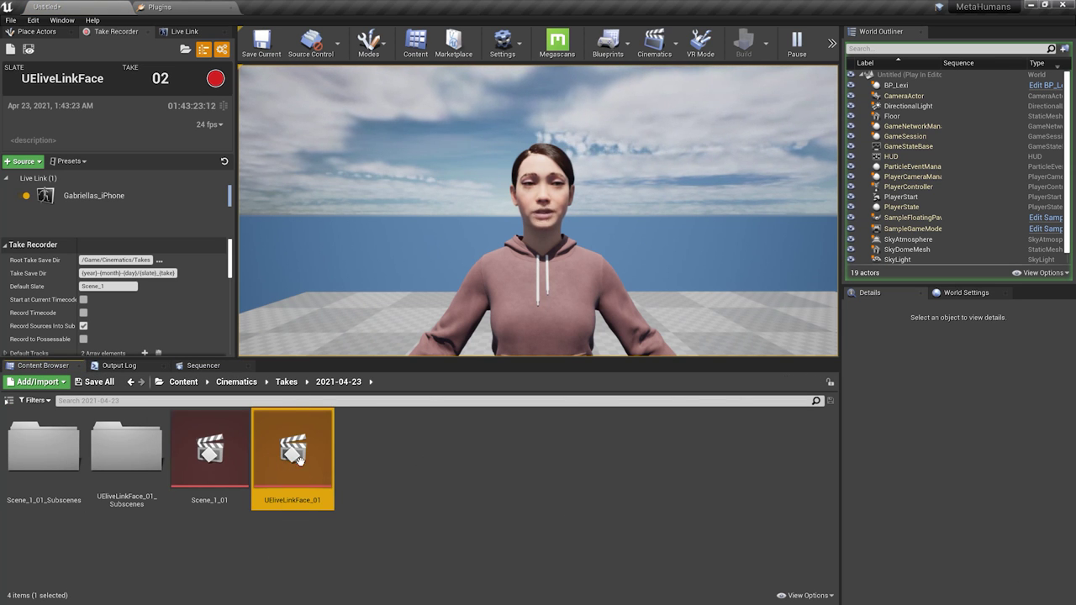
{"action": "left_click", "coordinate": [137, 454]}
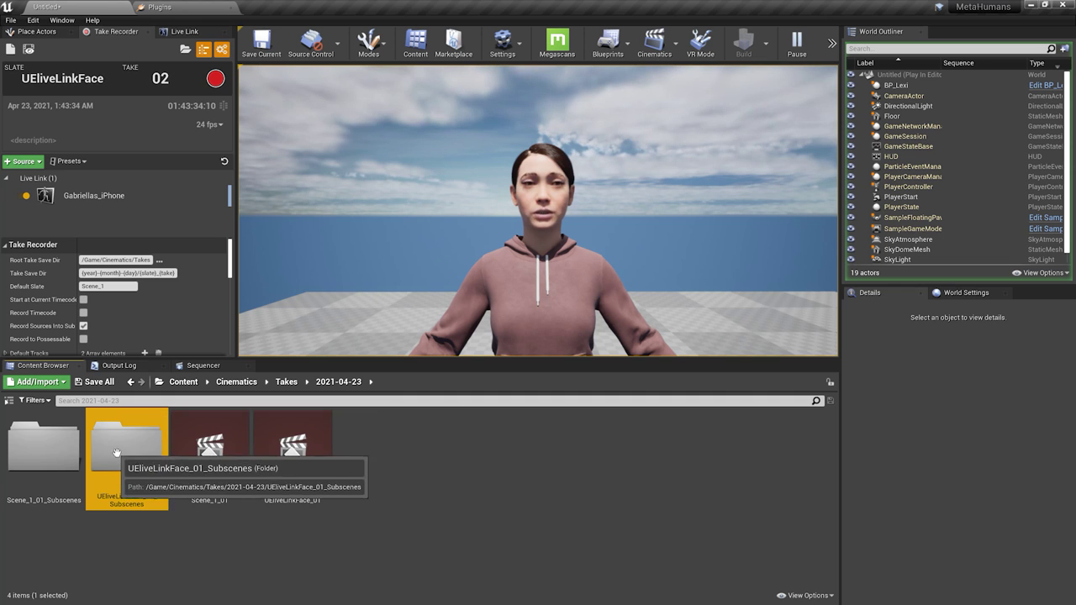
{"action": "left_click_drag", "start_coordinate": [79, 313], "coordinate": [125, 313]}
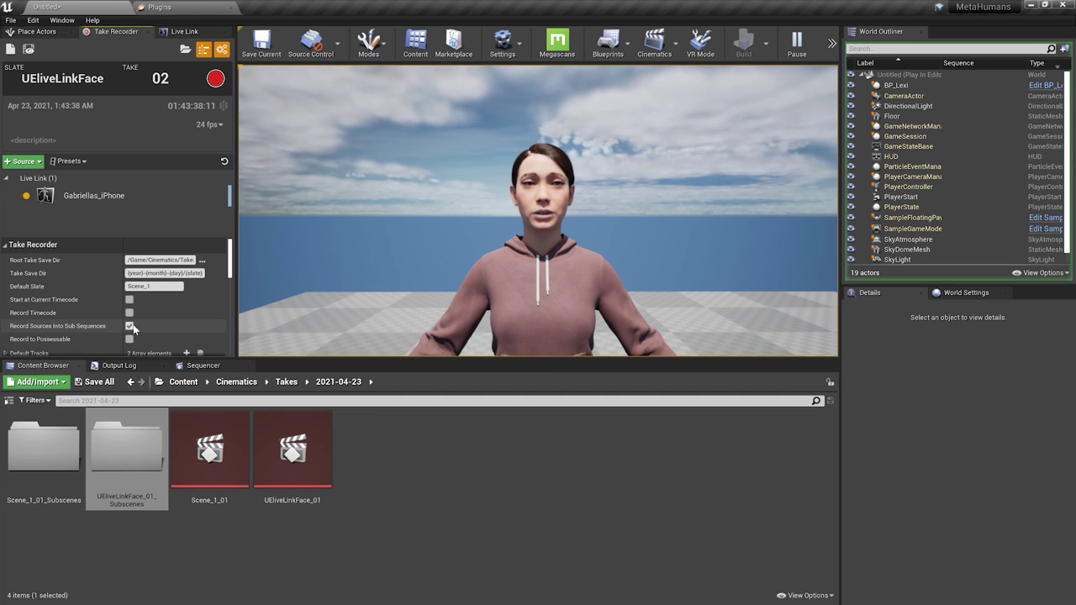
{"action": "double_click", "coordinate": [128, 446]}
{"action": "double_click", "coordinate": [63, 423]}
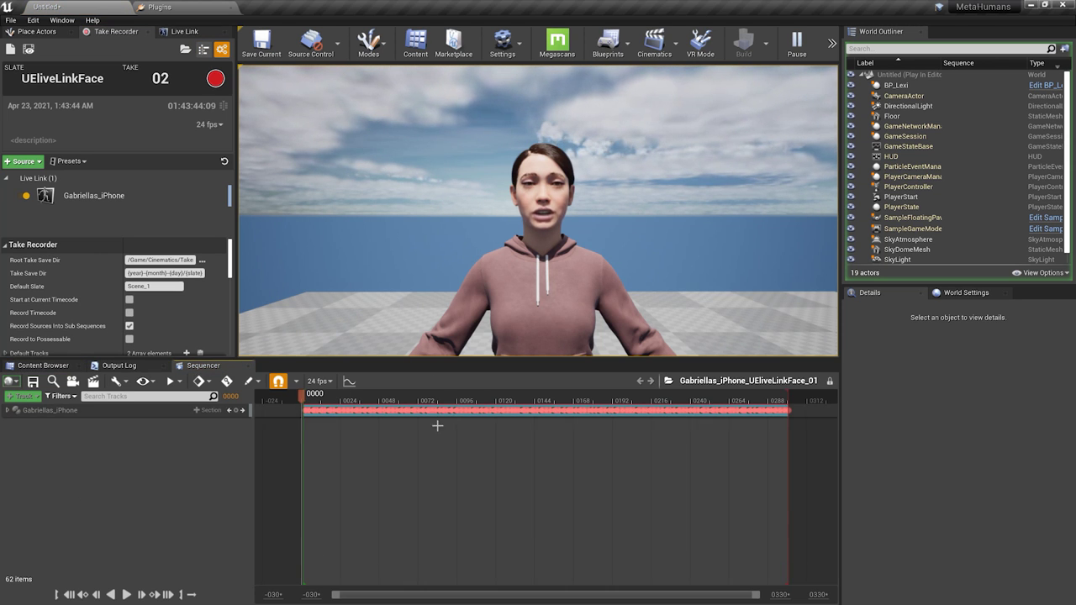
Expand the iPhone track to inspect its recorded facial curves, then collapse them
{"action": "left_click", "coordinate": [65, 411]}
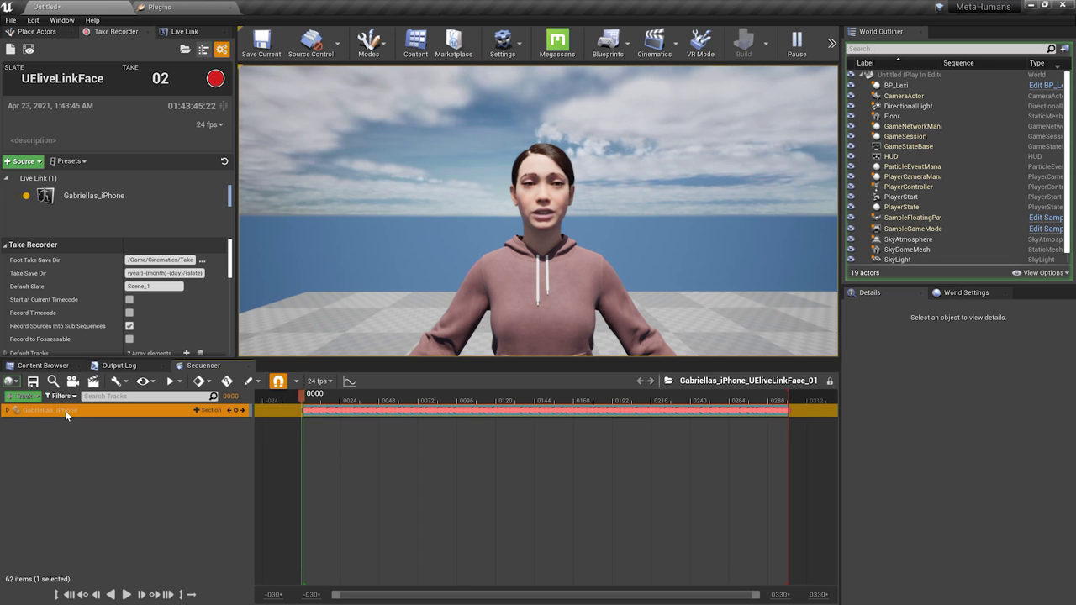
{"action": "left_click", "coordinate": [7, 410]}
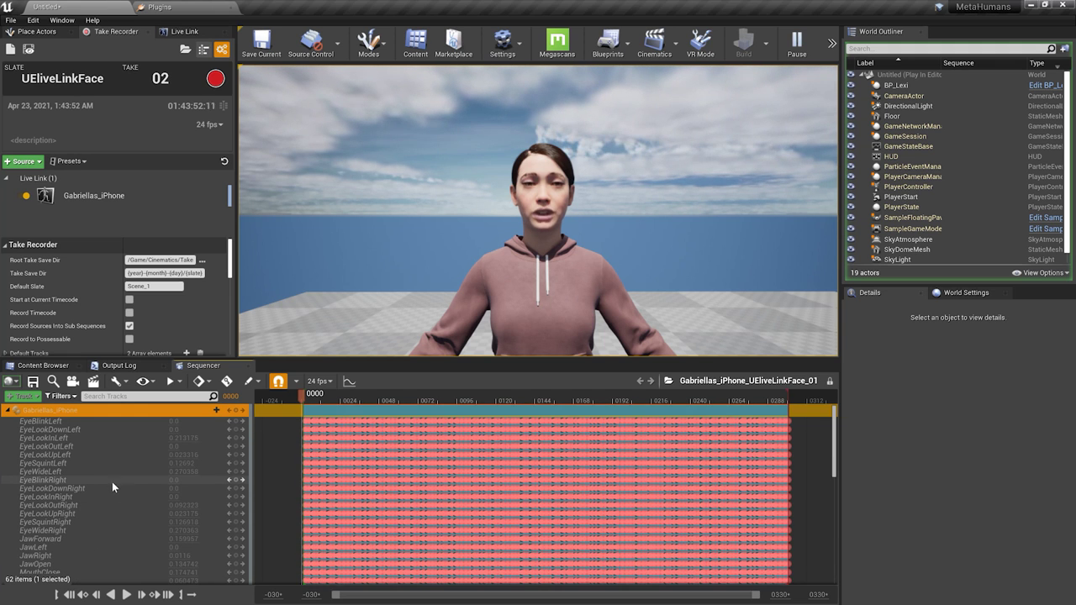
{"action": "key", "text": "o"}
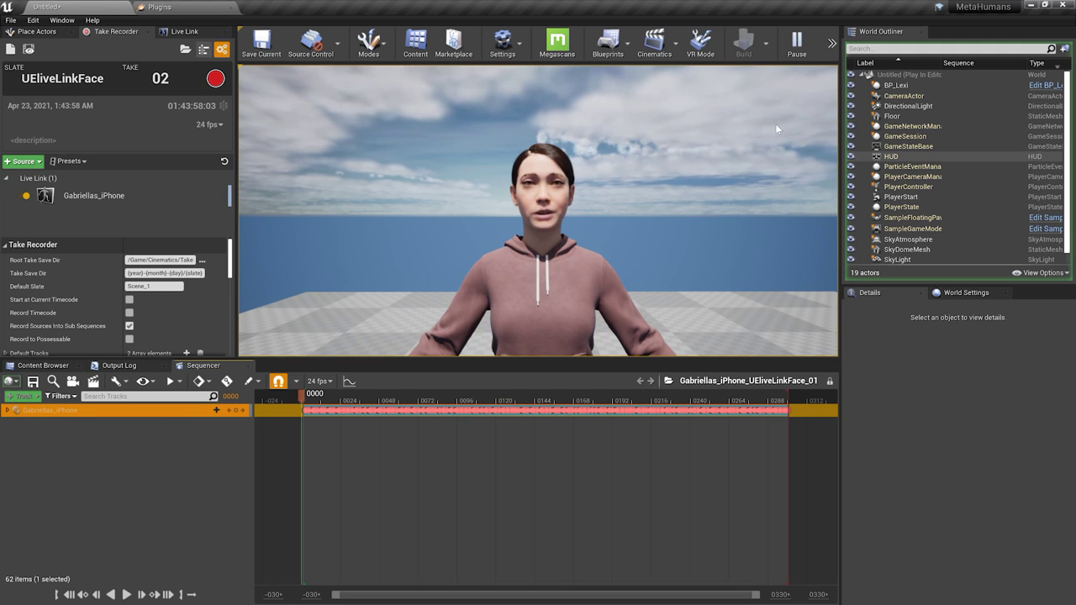
Stop the play session and select BP_Lexi for the take sequence
{"action": "left_click", "coordinate": [671, 212]}
{"action": "key", "text": "Escape"}
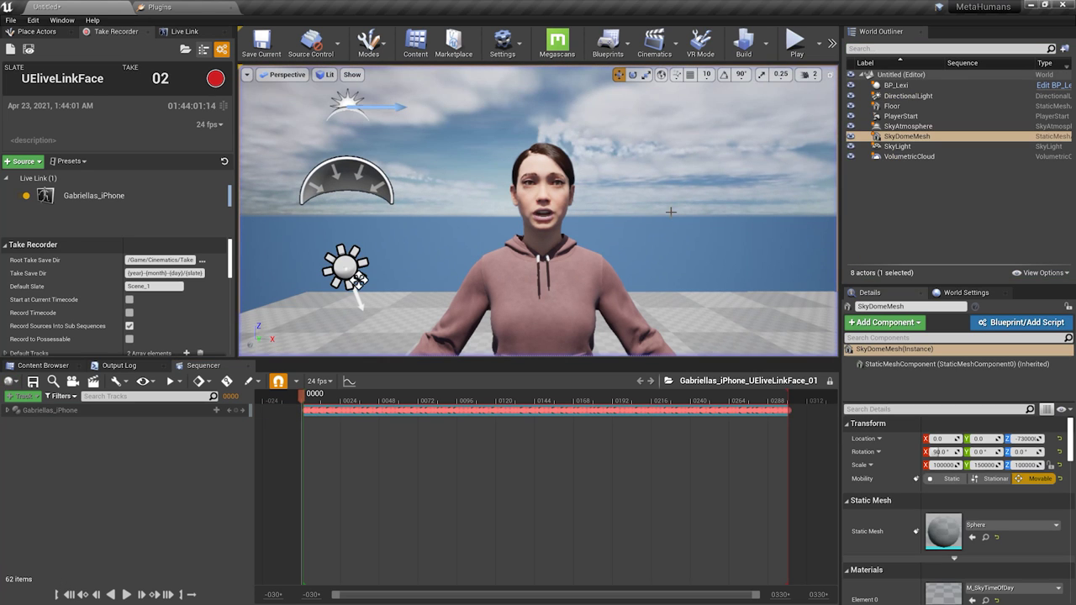
{"action": "left_click", "coordinate": [540, 235]}
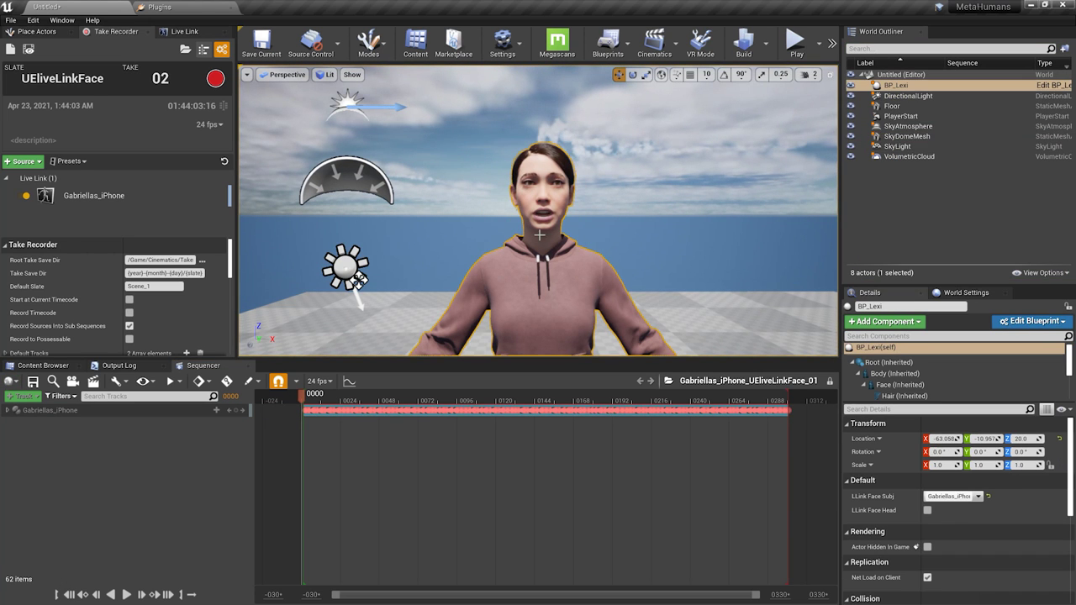
{"action": "left_click_drag", "start_coordinate": [896, 85], "coordinate": [116, 440]}
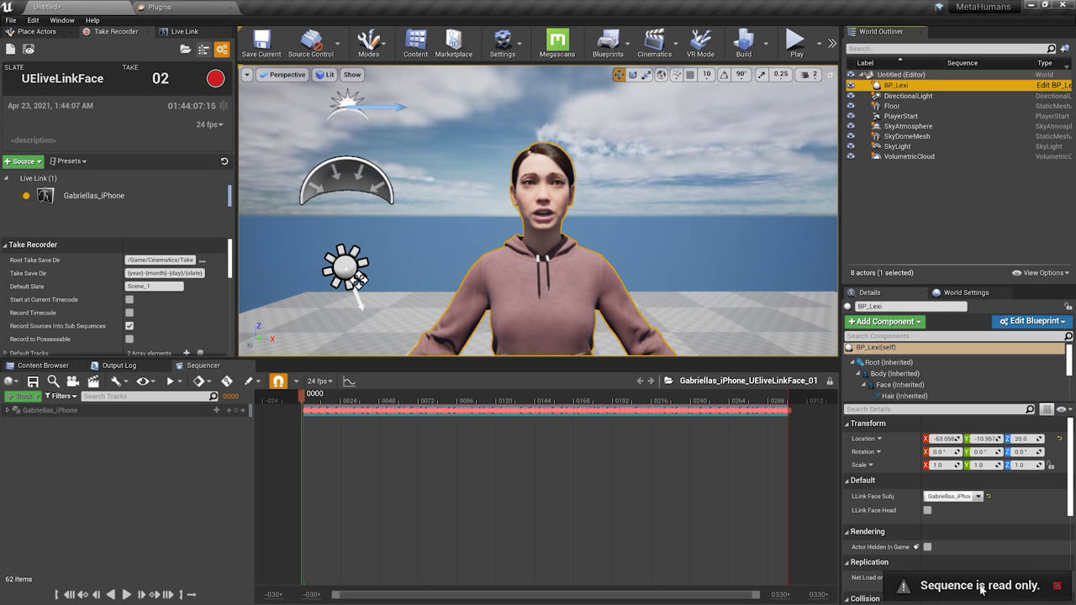
Unlock the sequence, add BP_Lexi, and delete its MetaHuman_ControlRig track
{"action": "left_click", "coordinate": [830, 381]}
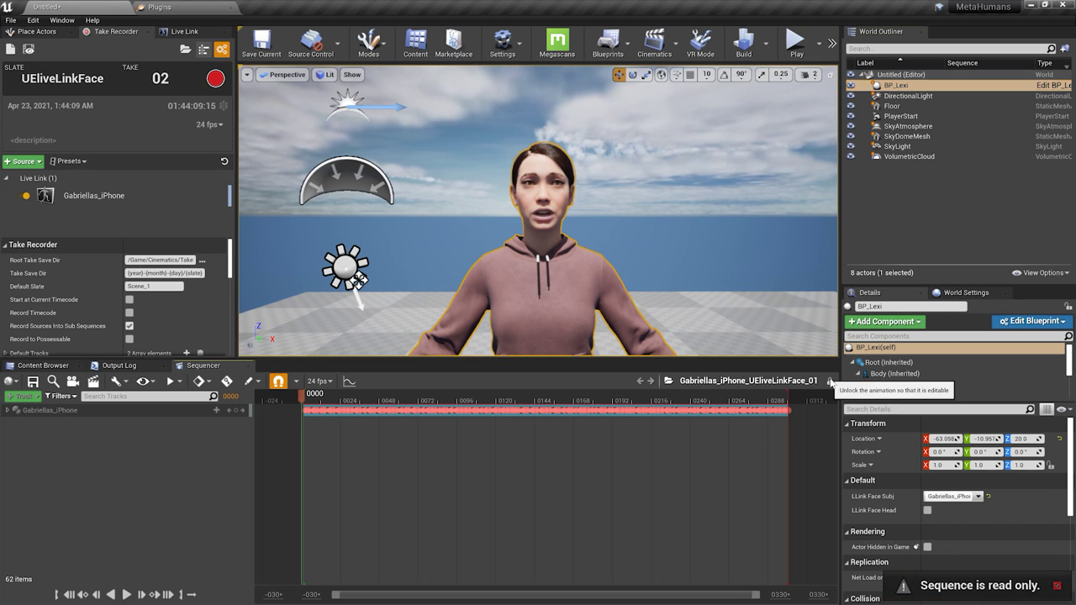
{"action": "left_click_drag", "start_coordinate": [933, 85], "coordinate": [110, 458]}
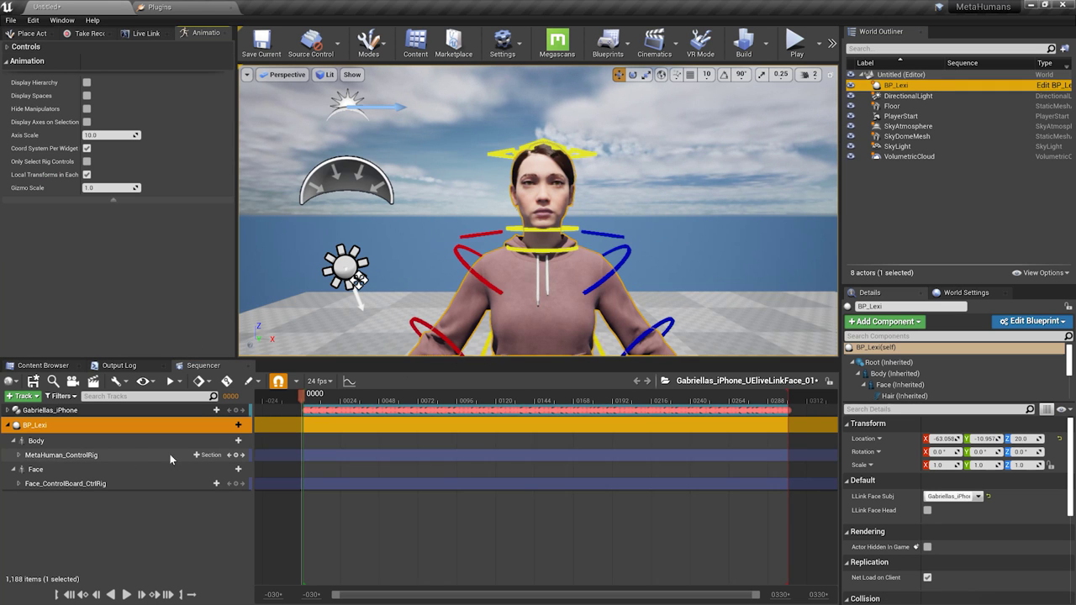
{"action": "left_click", "coordinate": [116, 454]}
{"action": "key", "text": "Delete"}
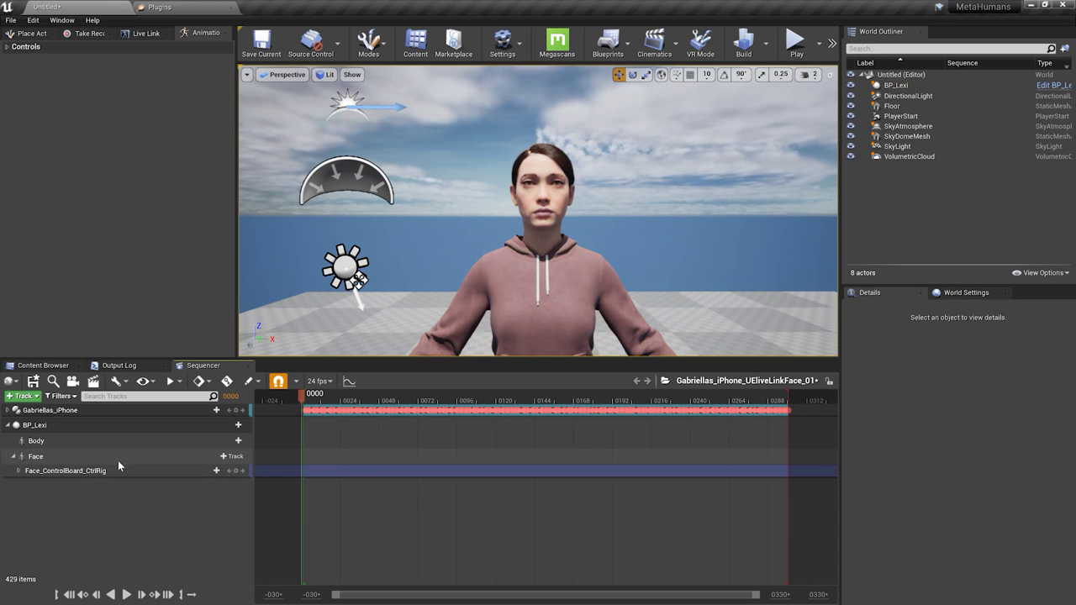
Delete the Face_ControlBoard_CtrlRig and Body tracks, leaving only the Face track
{"action": "left_click", "coordinate": [117, 470]}
{"action": "key", "text": "Delete"}
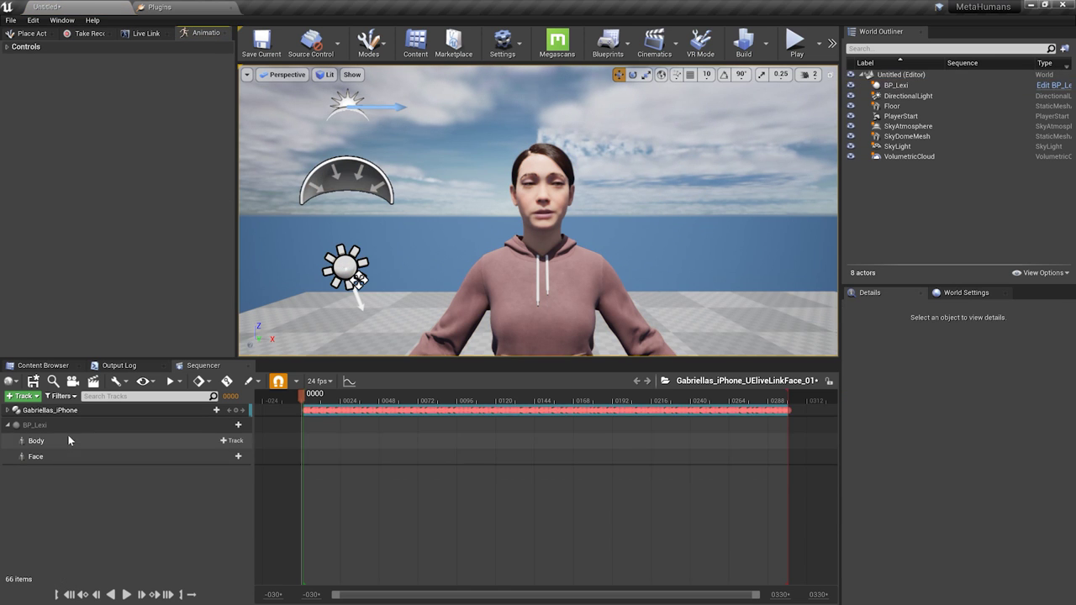
{"action": "left_click", "coordinate": [68, 438]}
{"action": "key", "text": "Delete"}
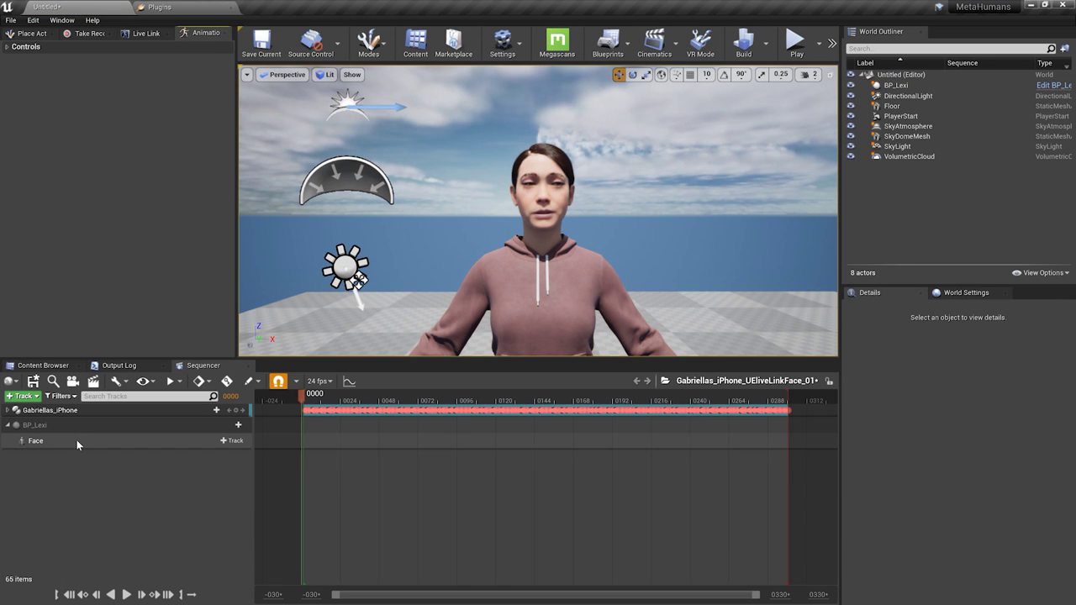
{"action": "left_click", "coordinate": [77, 440]}
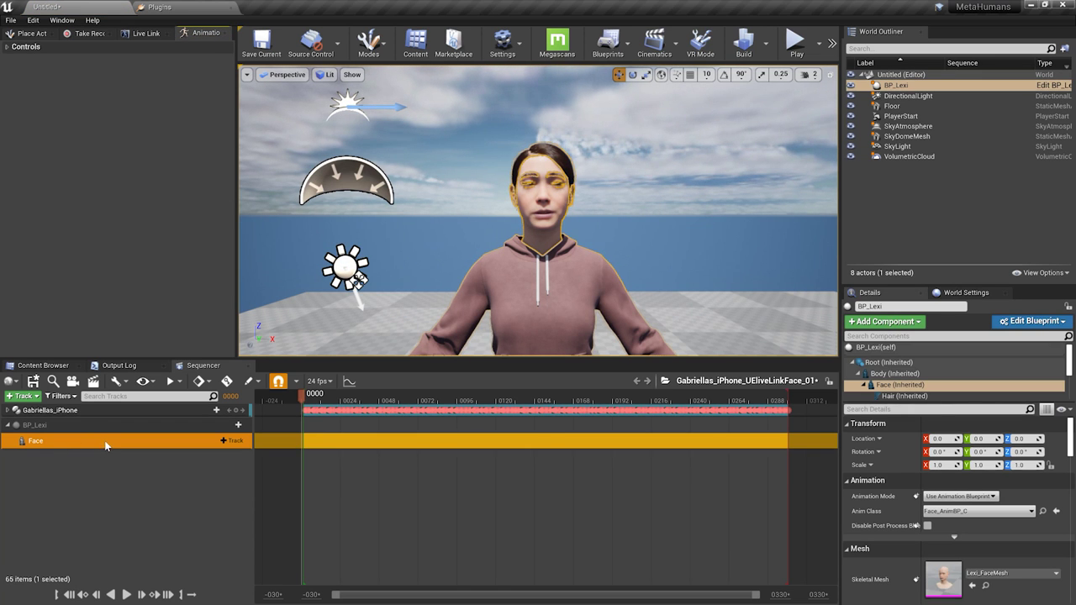
{"action": "right_click", "coordinate": [105, 446]}
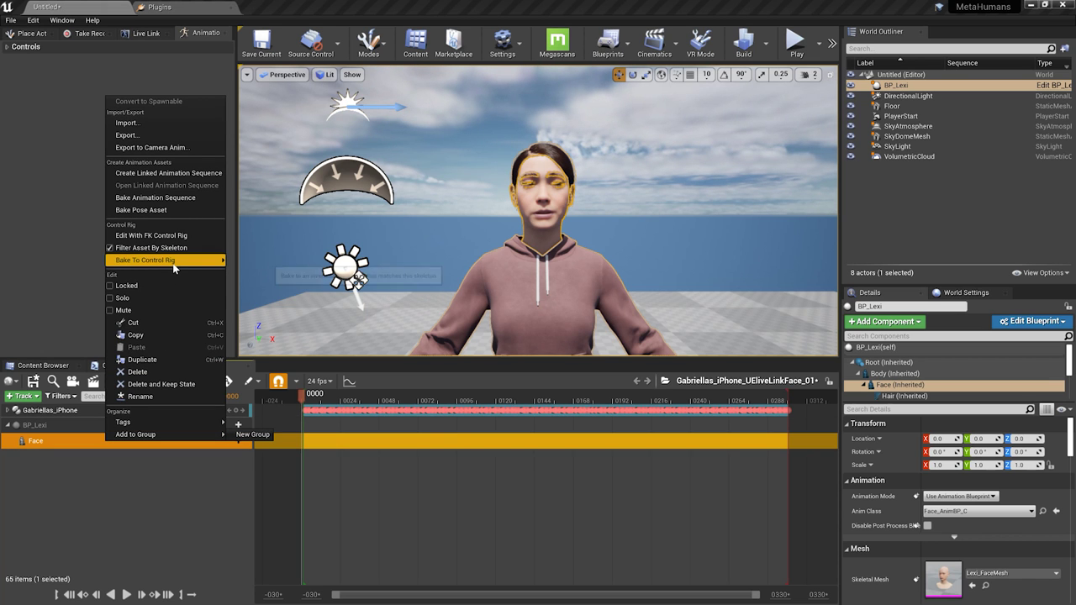
Bake the Face track into an animation sequence named UEFace, export it, and preview it
{"action": "left_click", "coordinate": [169, 199]}
{"action": "left_click", "coordinate": [553, 408]}
{"action": "type", "text": "UEFace"}
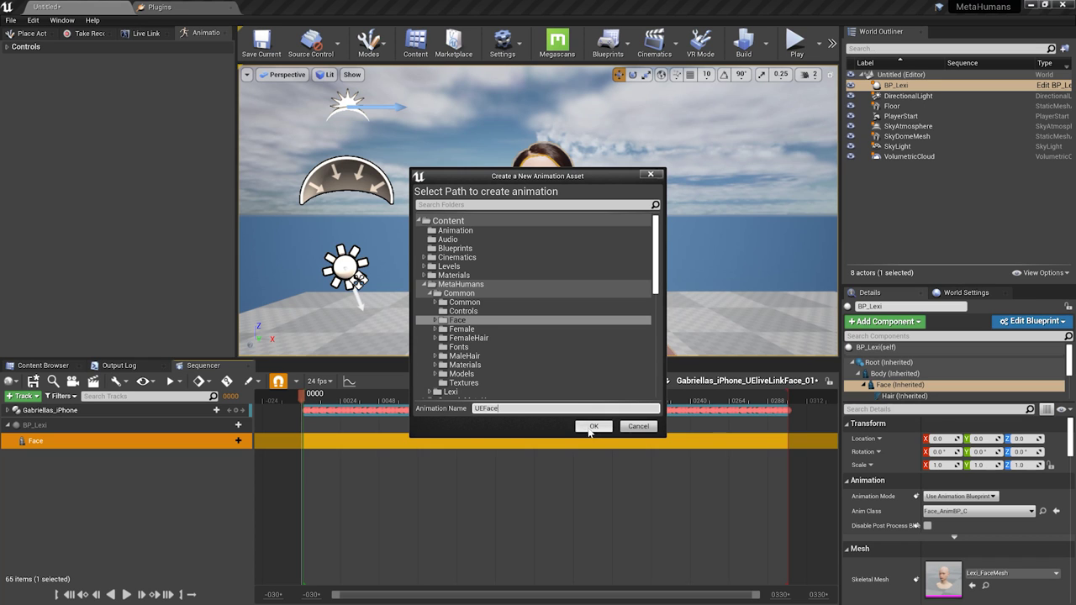
{"action": "left_click", "coordinate": [591, 428]}
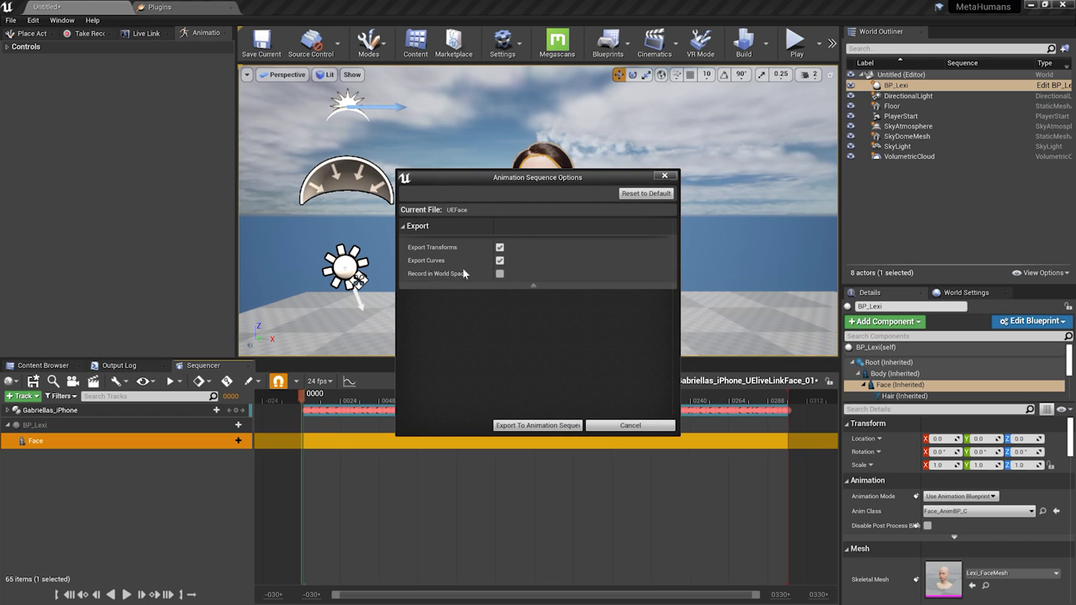
{"action": "left_click", "coordinate": [538, 425]}
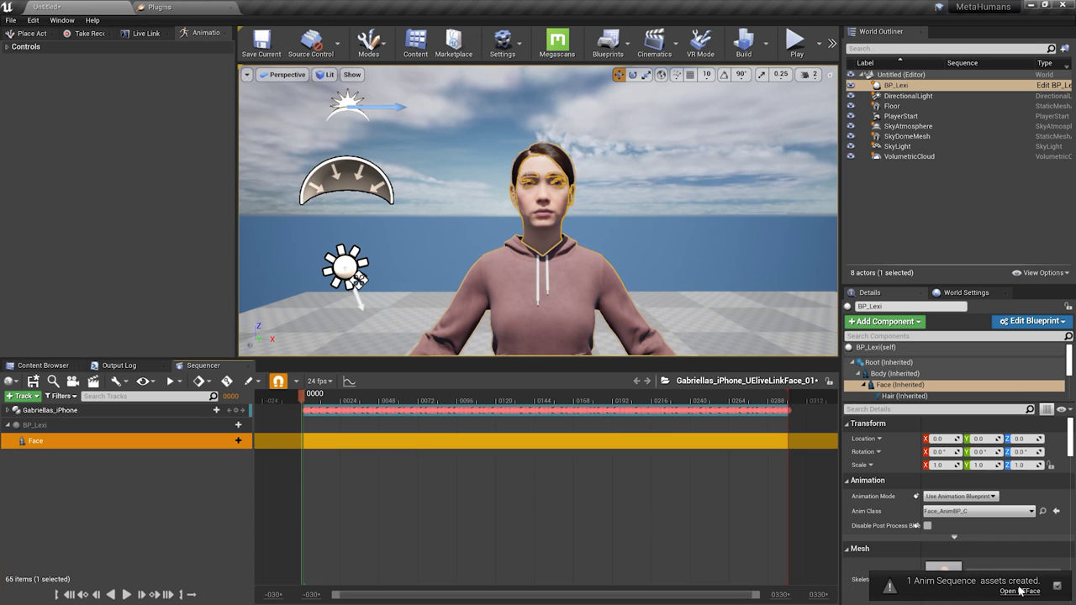
{"action": "left_click", "coordinate": [1019, 591]}
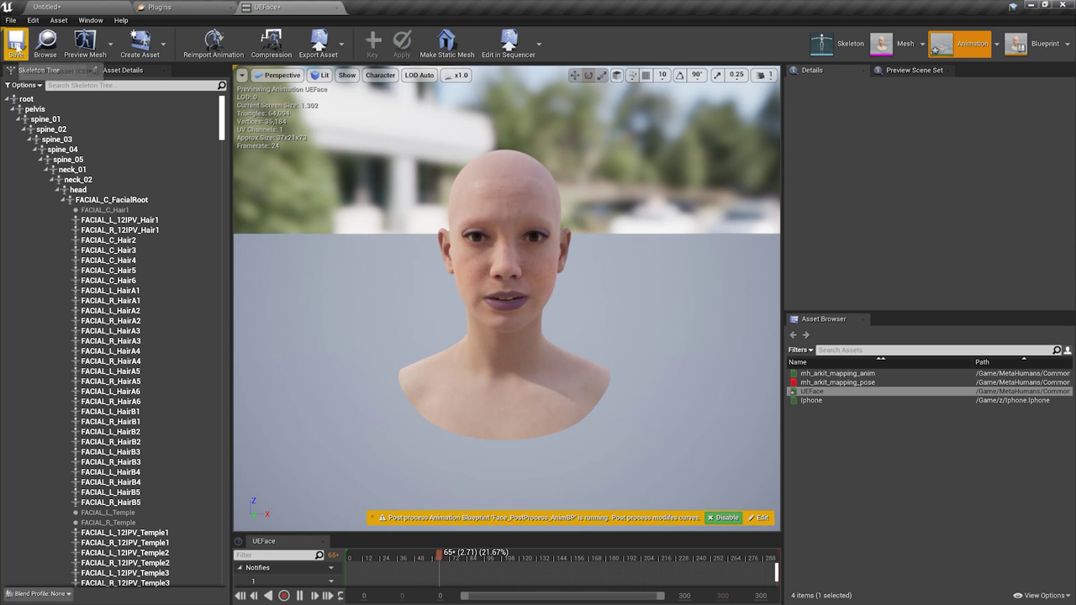
{"action": "left_click", "coordinate": [118, 8]}
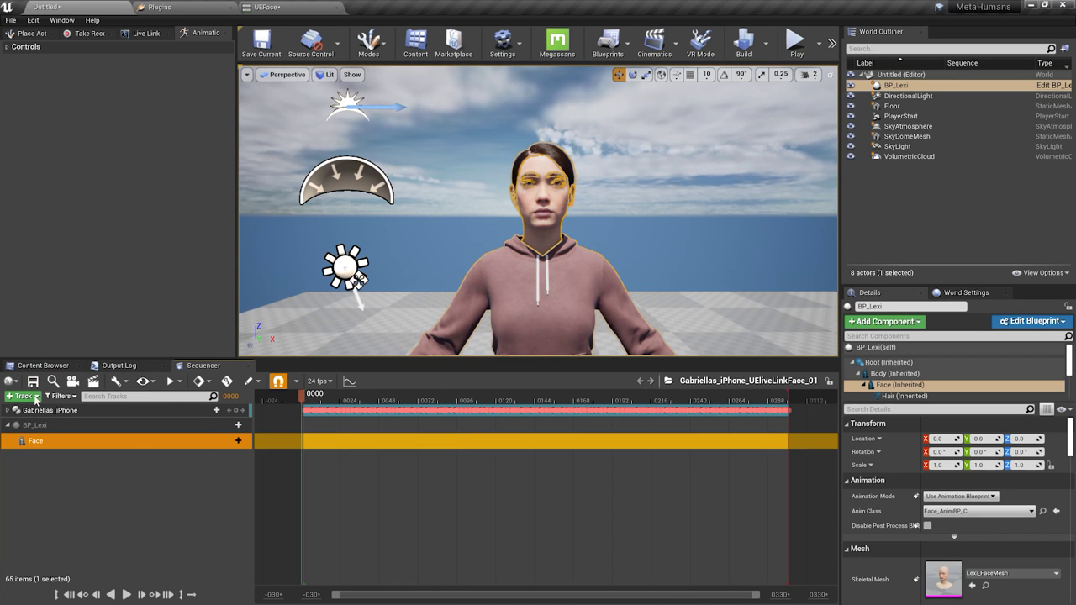
Create a new level sequence saved as NewLevelSequence2
{"action": "left_click", "coordinate": [43, 366]}
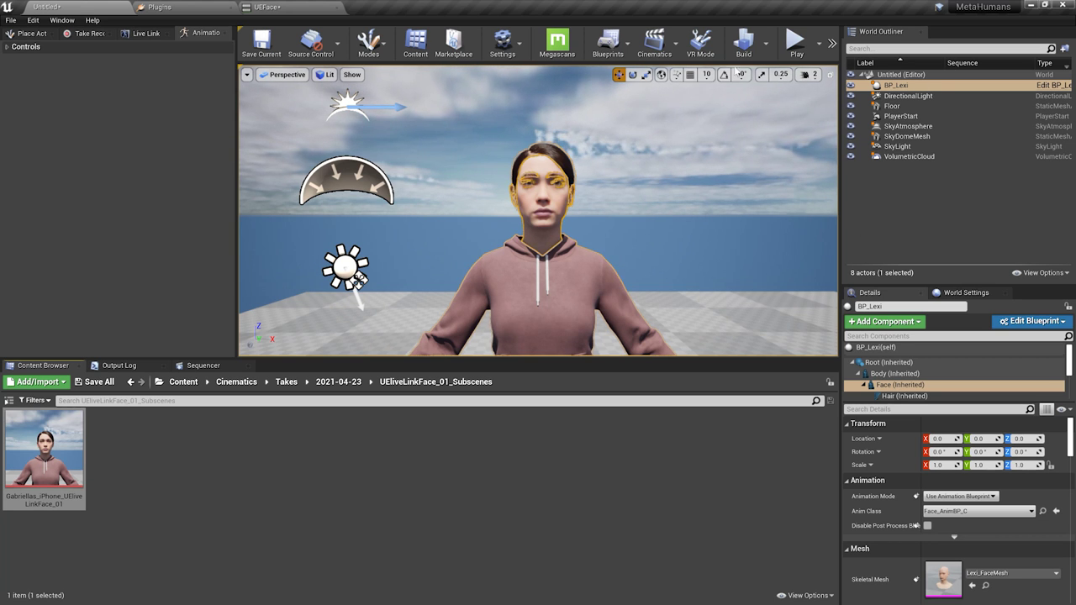
{"action": "left_click", "coordinate": [677, 49]}
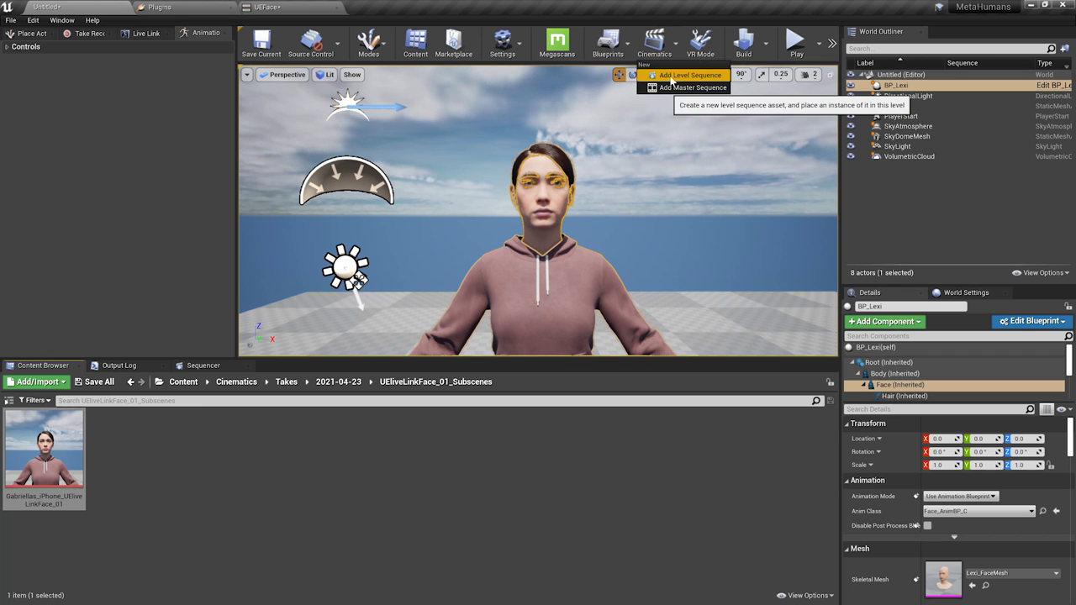
{"action": "left_click", "coordinate": [673, 78]}
{"action": "left_click", "coordinate": [808, 484]}
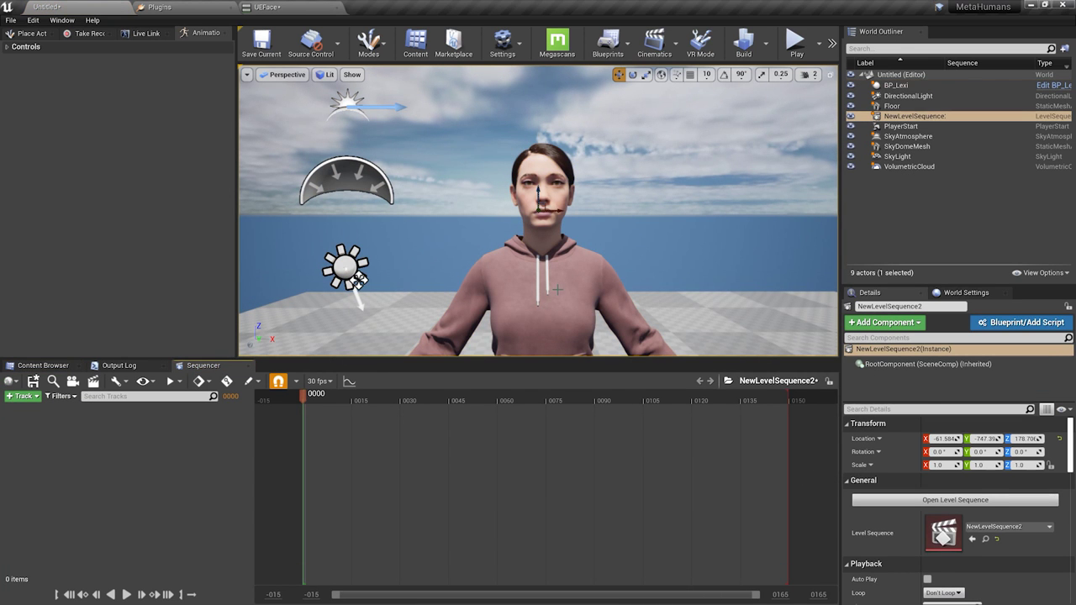
Add BP_Lexi and delete the MetaHuman_ControlRig, Face_ControlBoard_CtrlRig and Body tracks
{"action": "left_click", "coordinate": [558, 289]}
{"action": "left_click_drag", "start_coordinate": [896, 85], "coordinate": [100, 472]}
{"action": "left_click", "coordinate": [120, 442]}
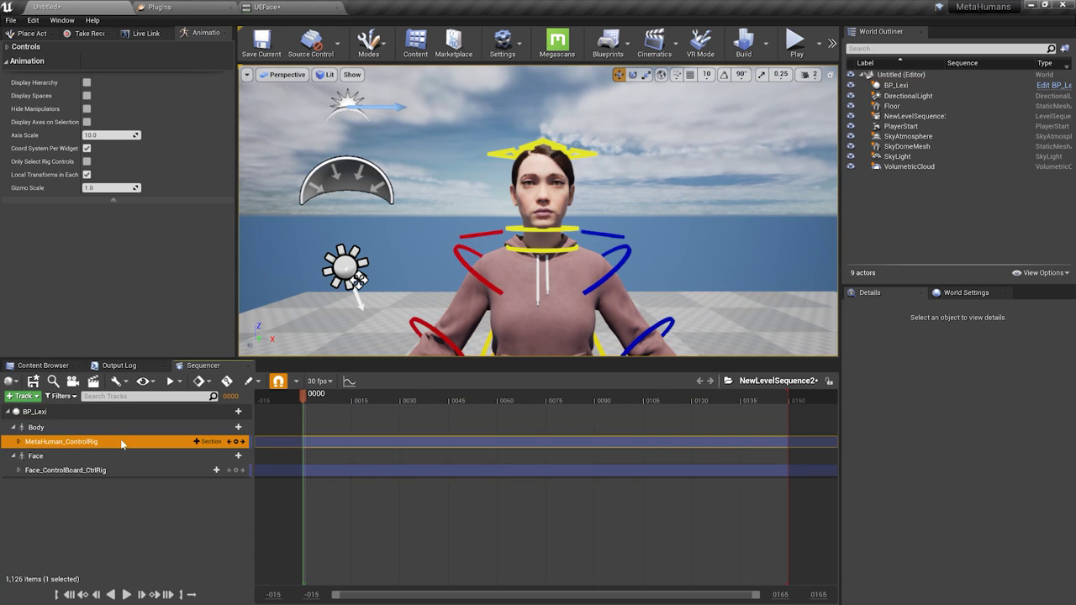
{"action": "key", "text": "Delete"}
{"action": "left_click", "coordinate": [126, 457]}
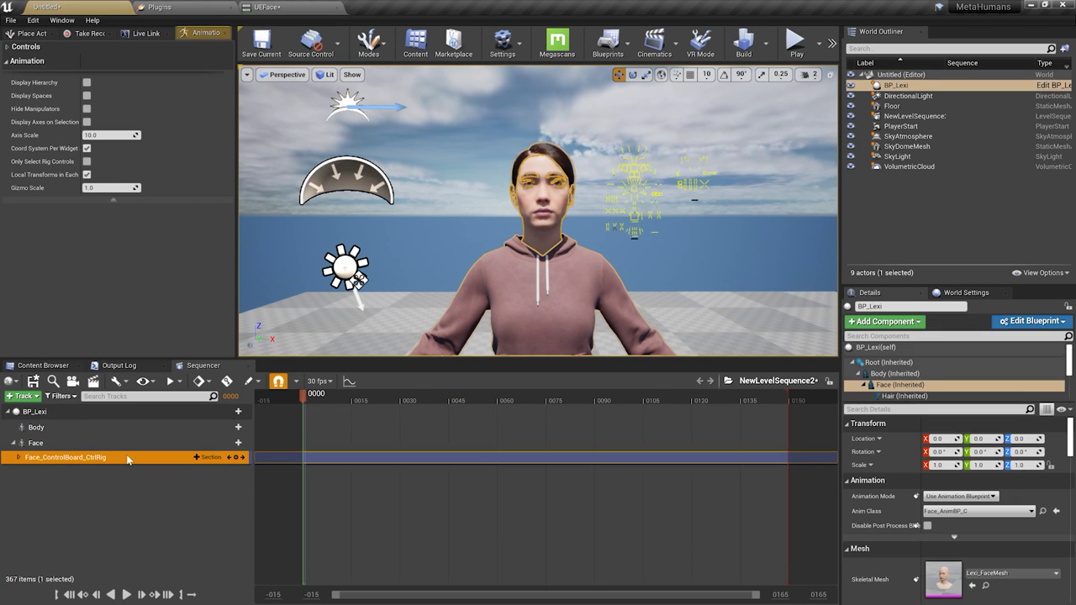
{"action": "key", "text": "Delete"}
{"action": "left_click", "coordinate": [137, 428]}
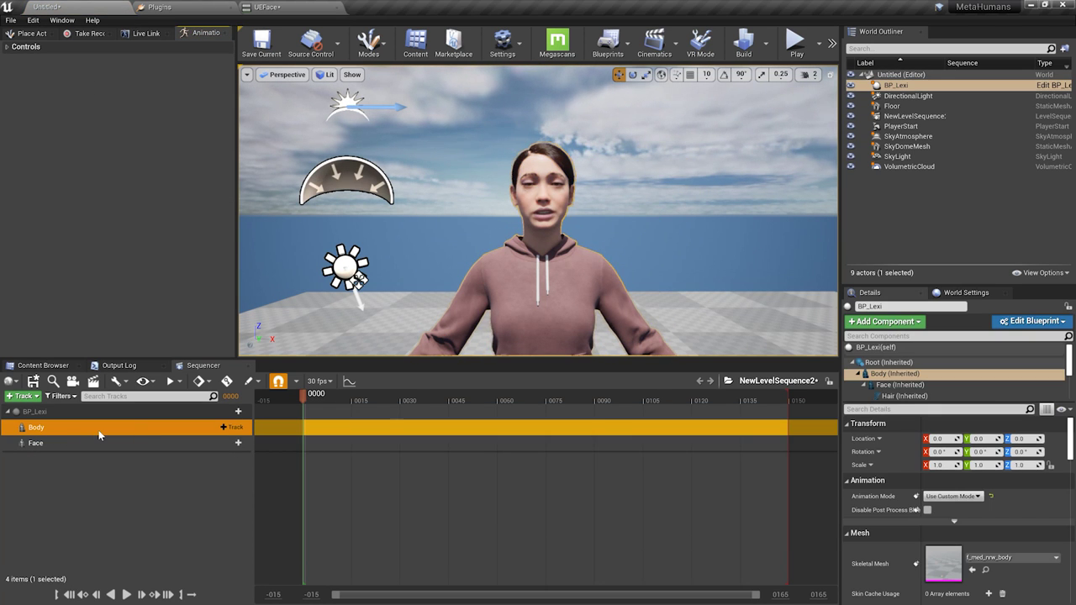
{"action": "key", "text": "Delete"}
{"action": "left_click", "coordinate": [103, 429]}
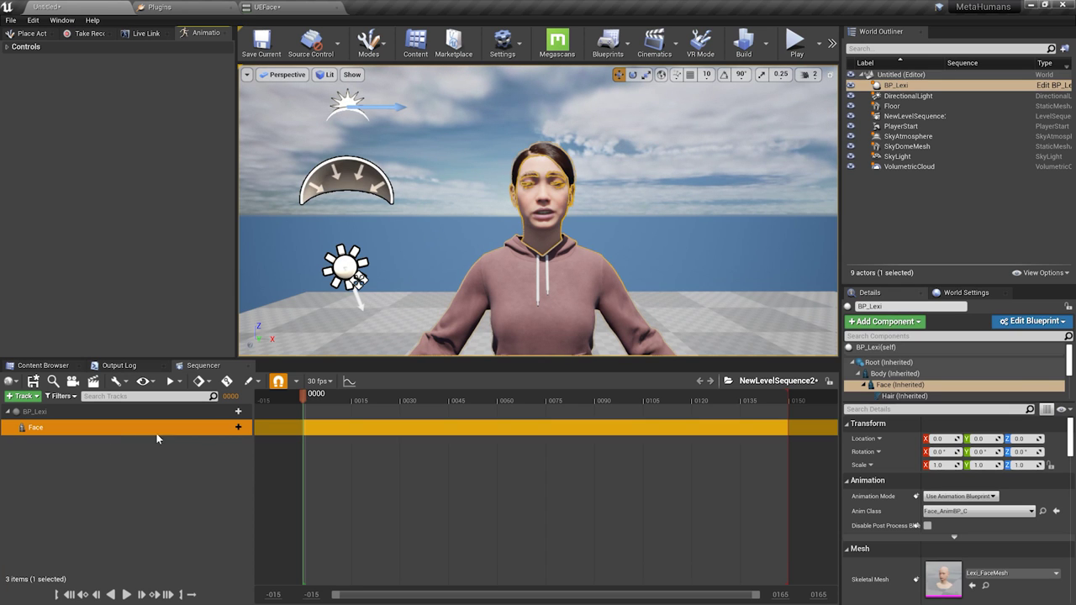
{"action": "left_click", "coordinate": [231, 429]}
Put UEFace on BP_Lexi's Face track and bake it to Face_ControlBoard_CtrlRig, keeping Reduce Keys
{"action": "mouse_move", "coordinate": [380, 61]}
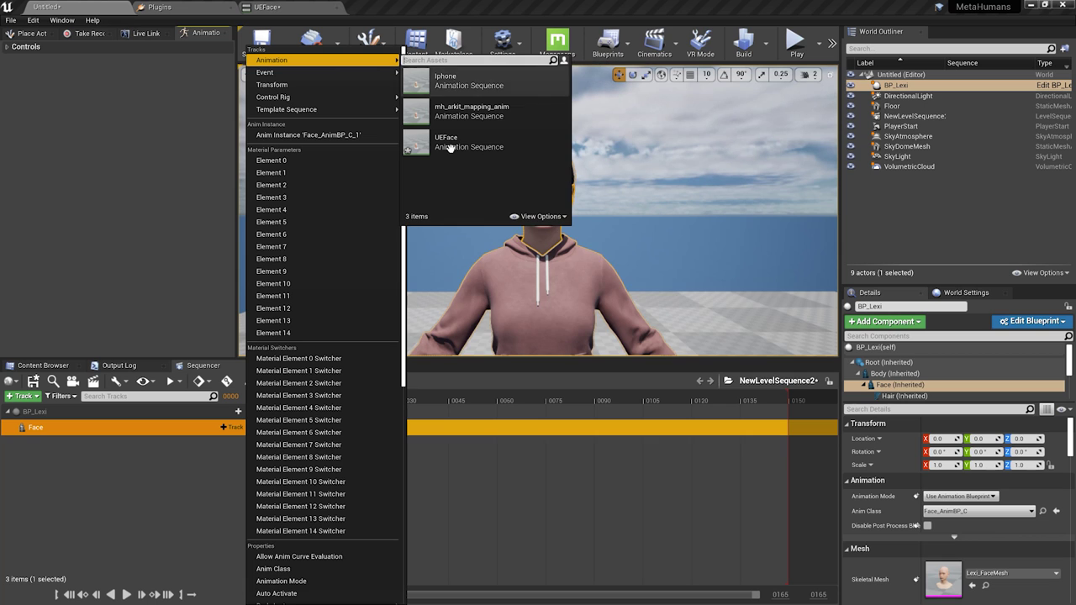
{"action": "left_click", "coordinate": [451, 147]}
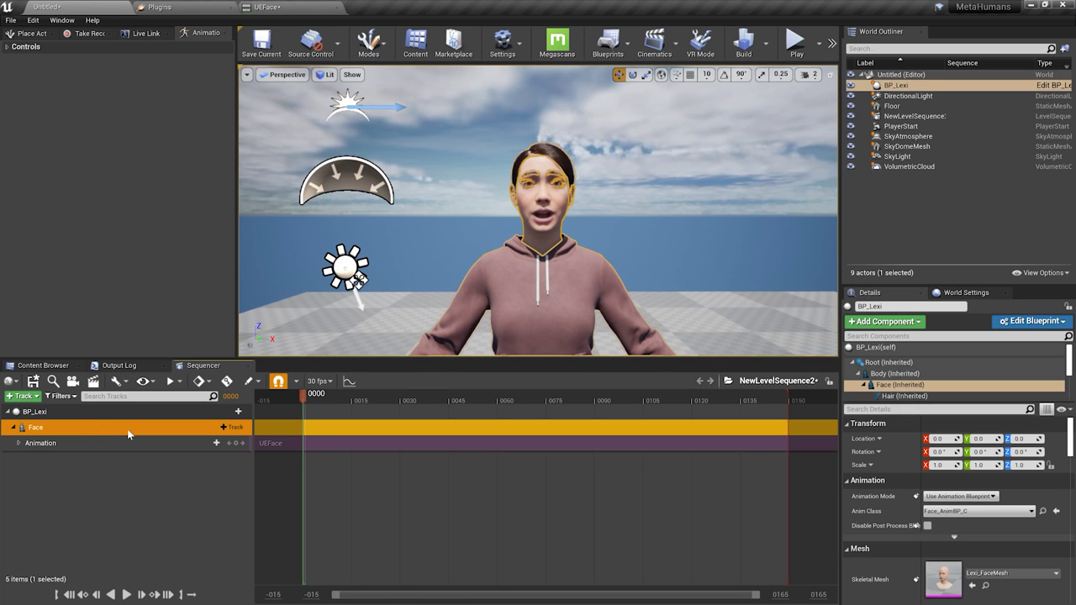
{"action": "right_click", "coordinate": [141, 433]}
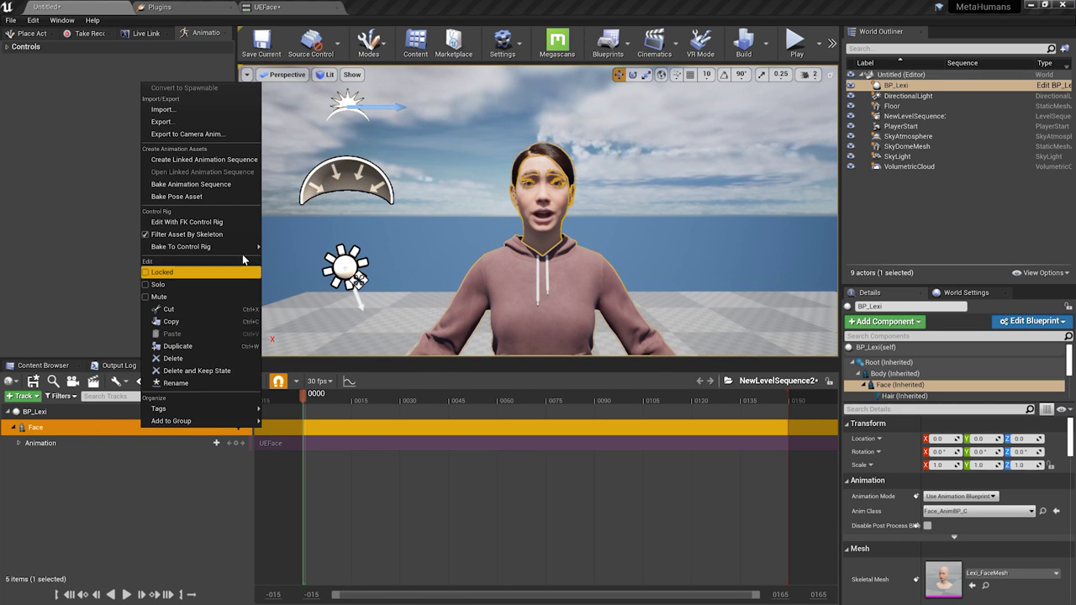
{"action": "mouse_move", "coordinate": [242, 254]}
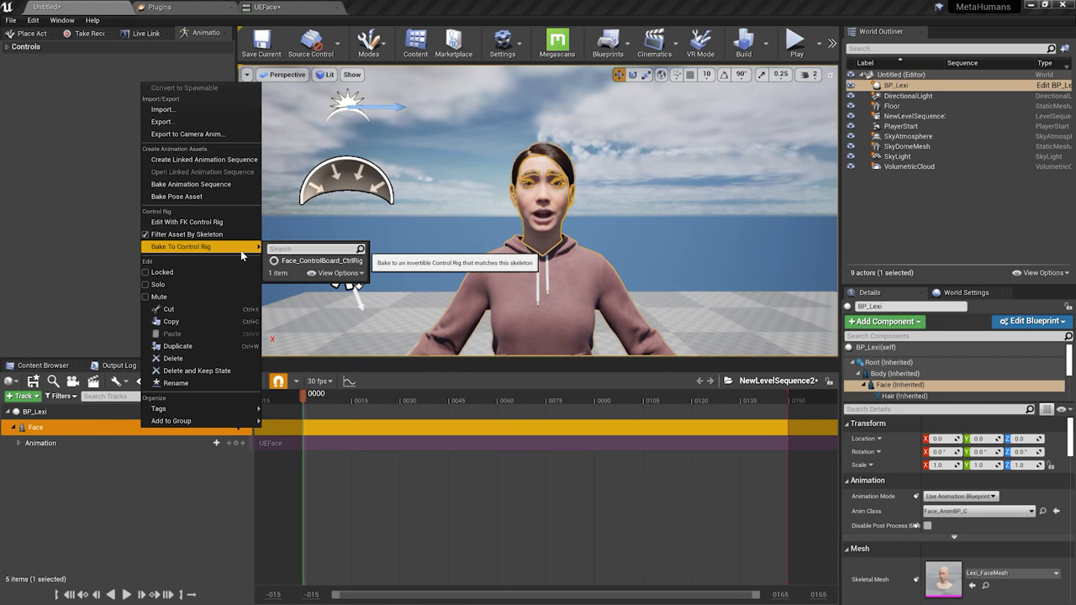
{"action": "left_click", "coordinate": [319, 261]}
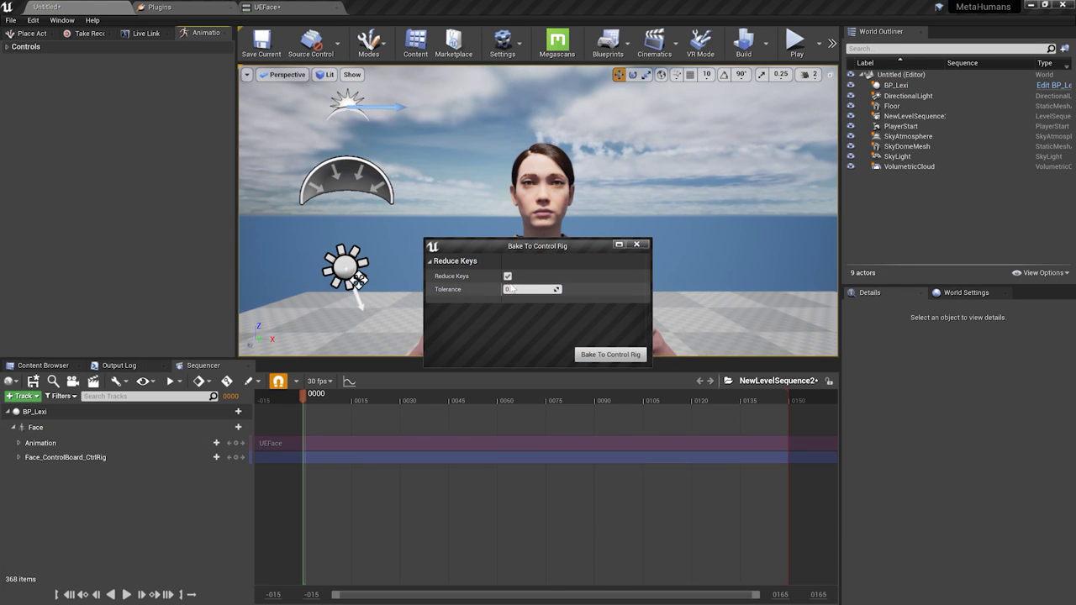
{"action": "left_click", "coordinate": [599, 355]}
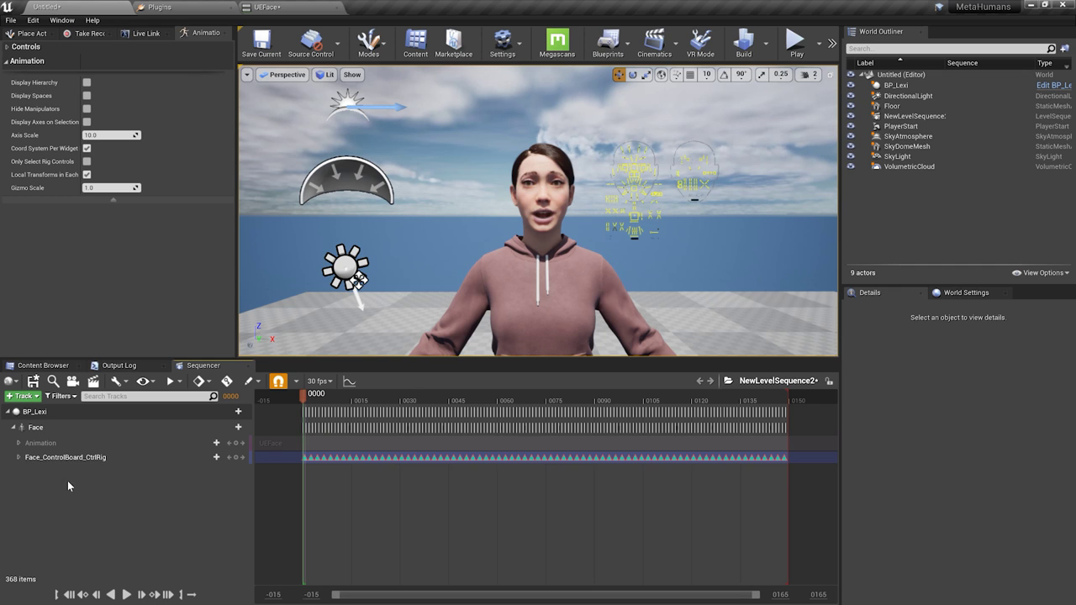
{"action": "left_click", "coordinate": [19, 457]}
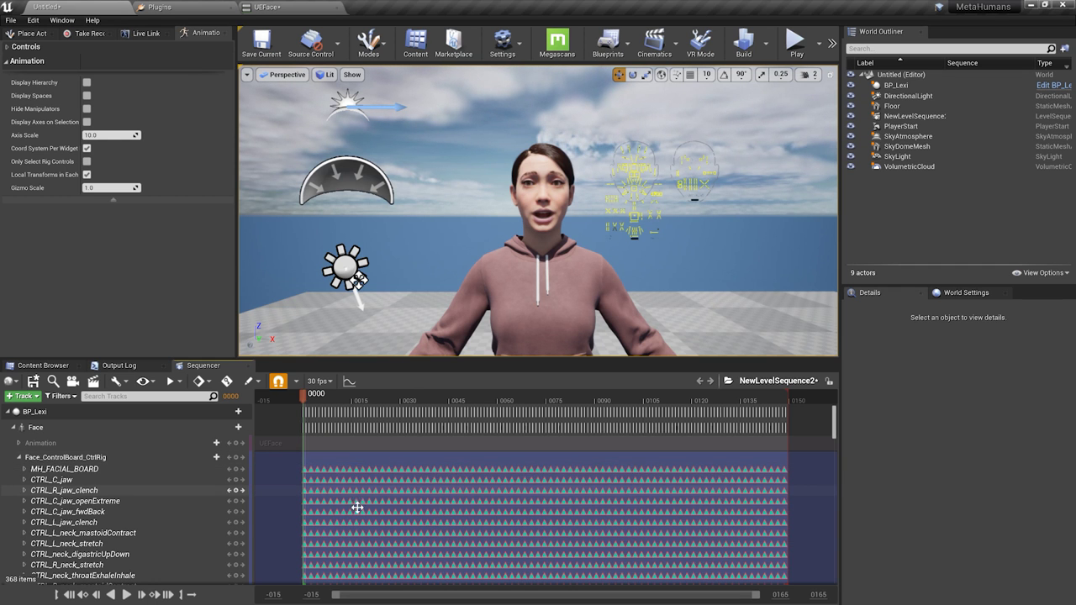
Add an Additive section to the face control rig track
{"action": "left_click", "coordinate": [19, 458]}
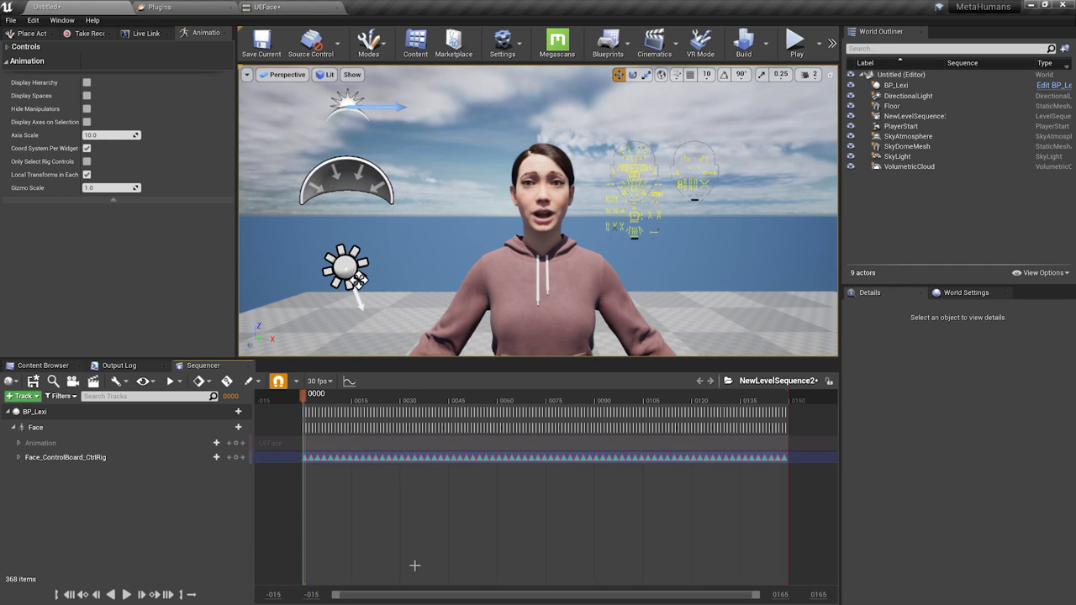
{"action": "left_click", "coordinate": [100, 457]}
{"action": "left_click", "coordinate": [209, 458]}
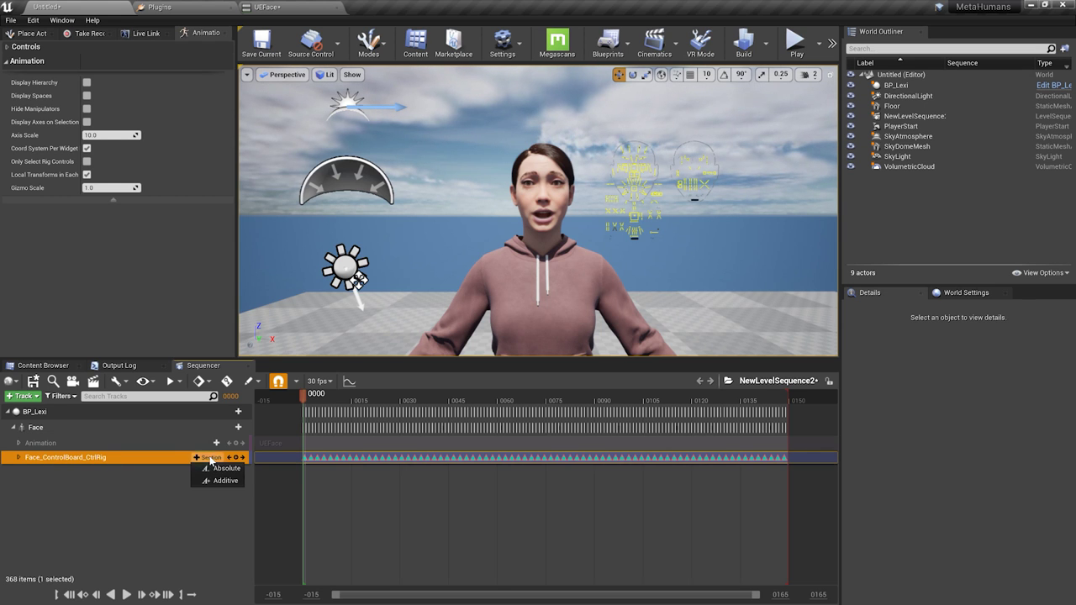
{"action": "left_click", "coordinate": [222, 480]}
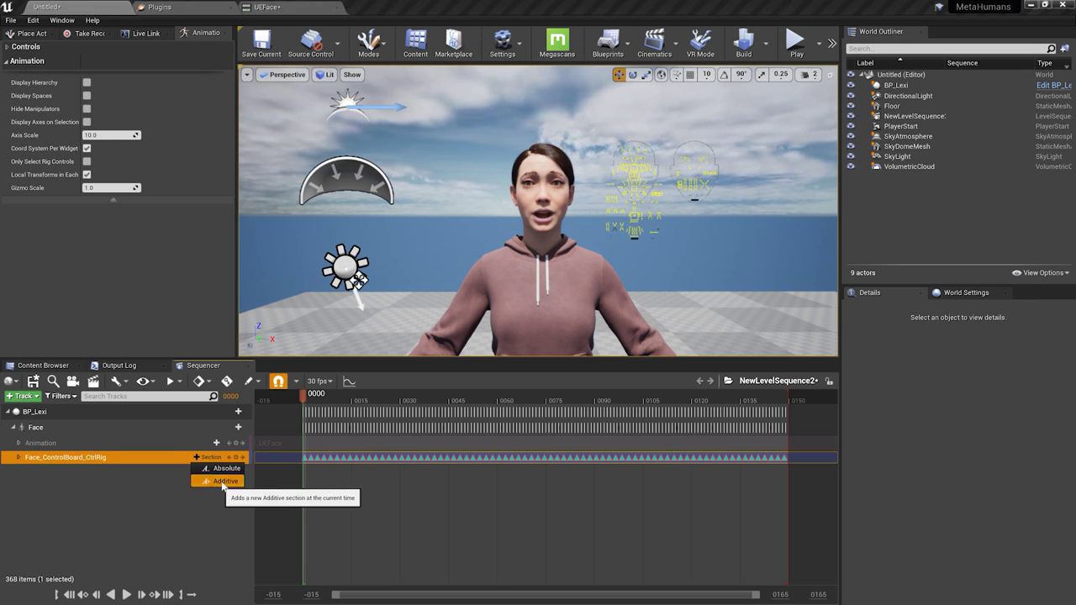
Key every control in the new Additive section with Key This Section
{"action": "left_click", "coordinate": [18, 457]}
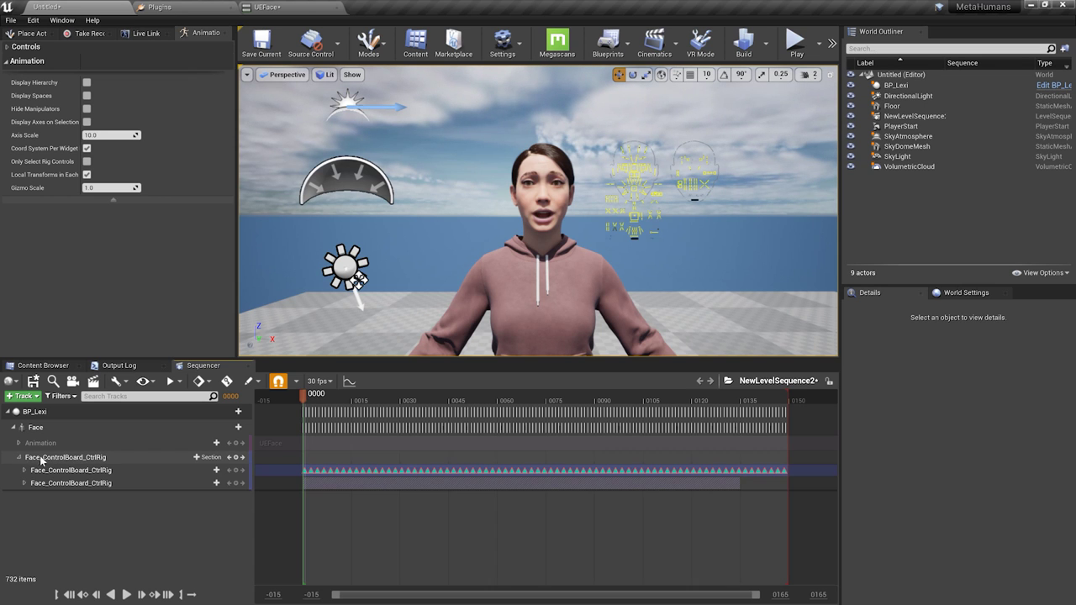
{"action": "left_click", "coordinate": [84, 470]}
{"action": "left_click", "coordinate": [93, 483]}
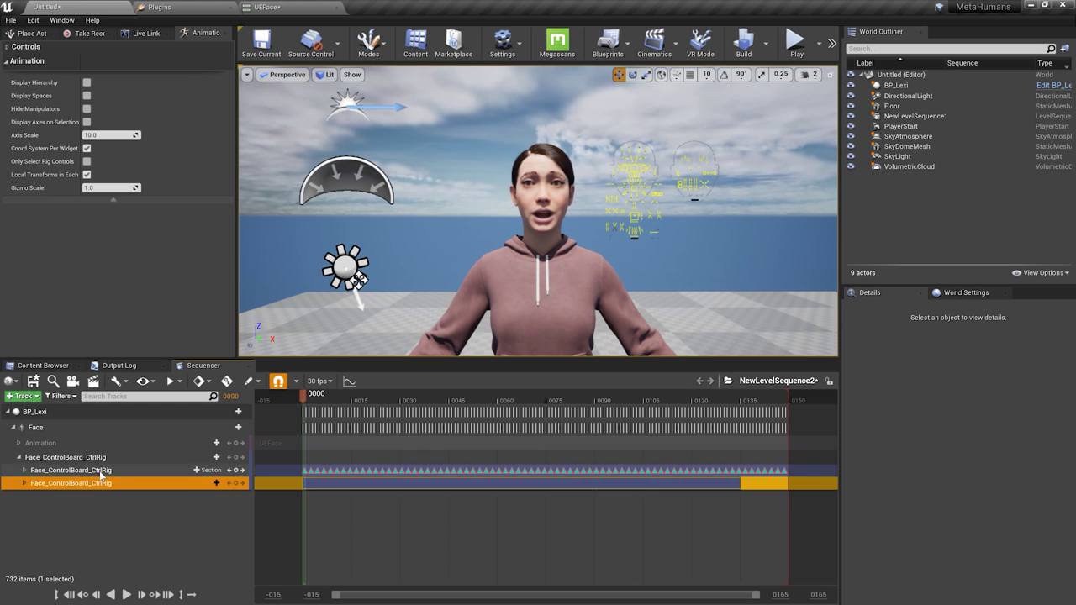
{"action": "left_click", "coordinate": [107, 471]}
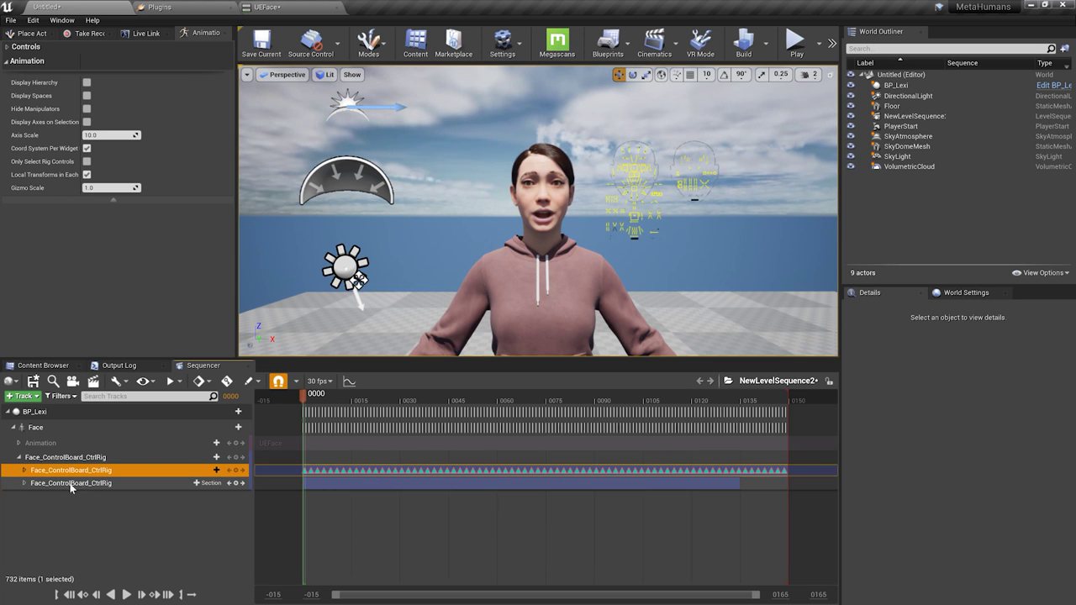
{"action": "left_click", "coordinate": [24, 484]}
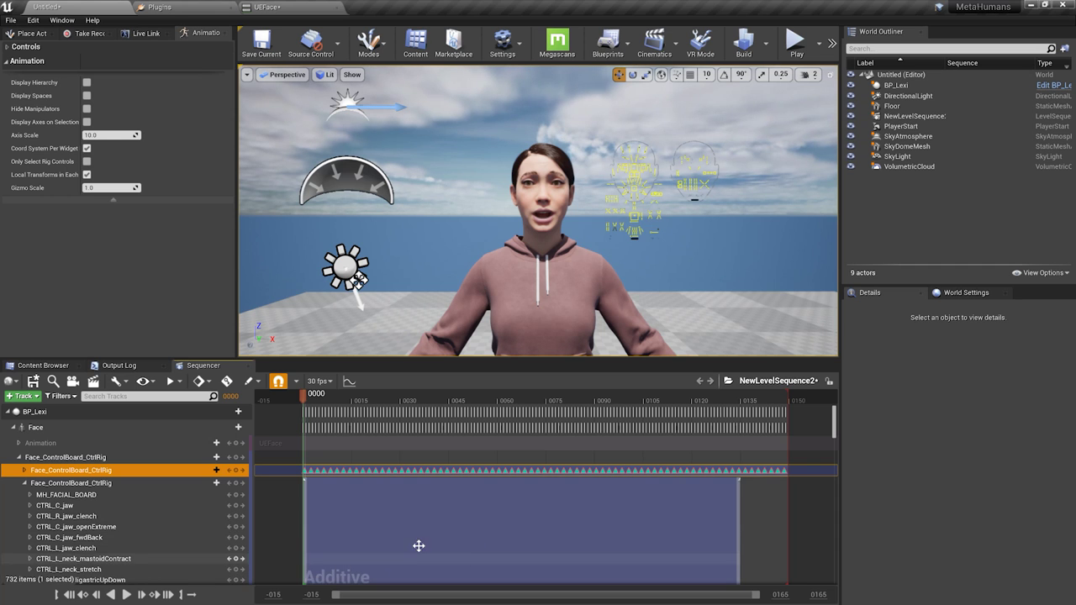
{"action": "right_click", "coordinate": [337, 519]}
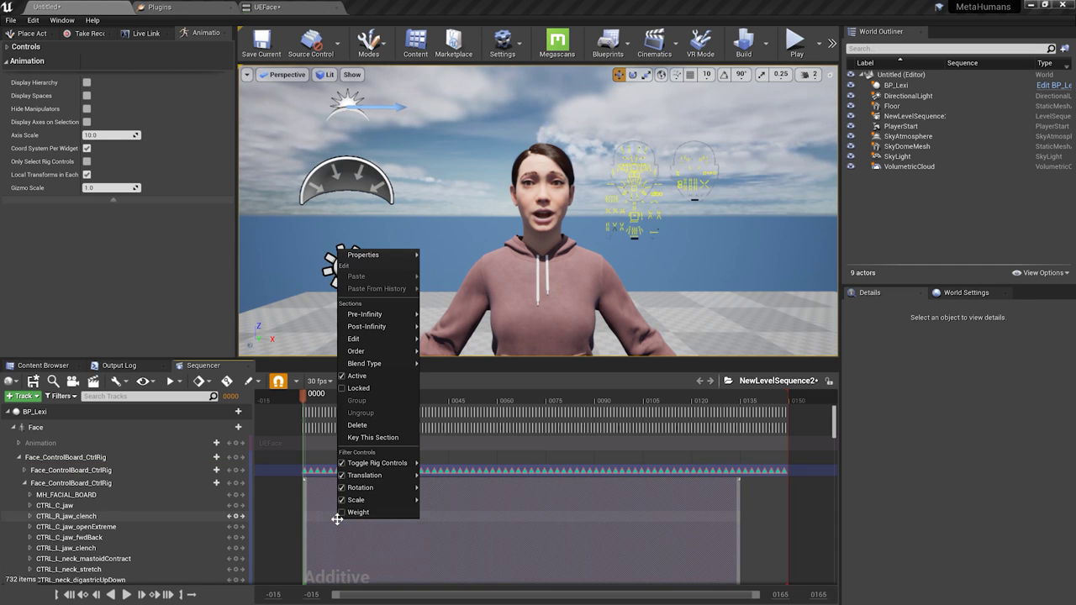
{"action": "left_click", "coordinate": [388, 438]}
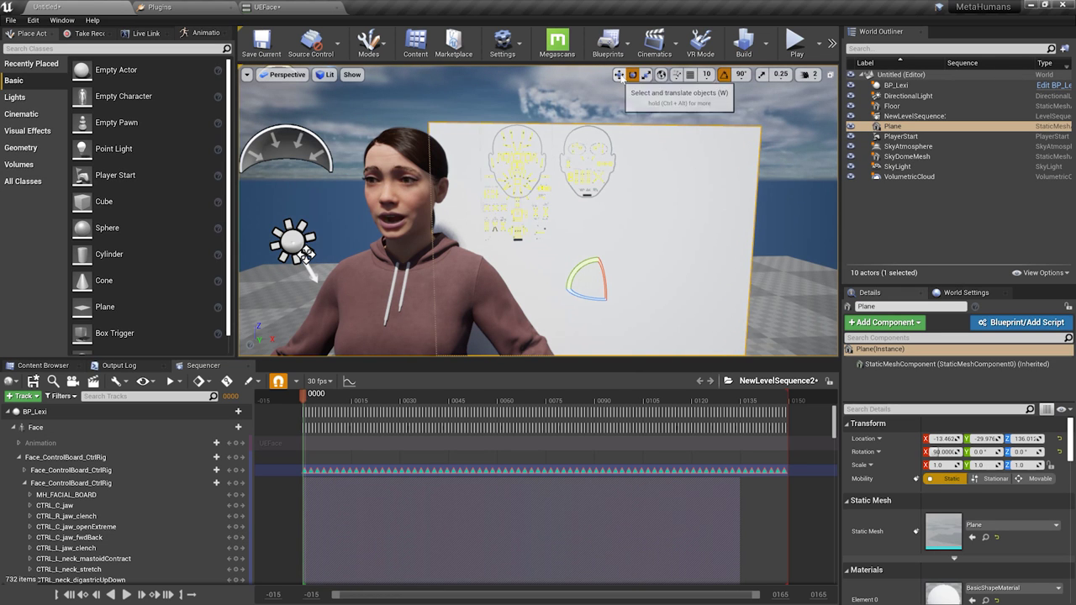
{"action": "left_click", "coordinate": [619, 74]}
Frame the control board plane up close and enable Only Select Rig Controls
{"action": "key", "text": "f"}
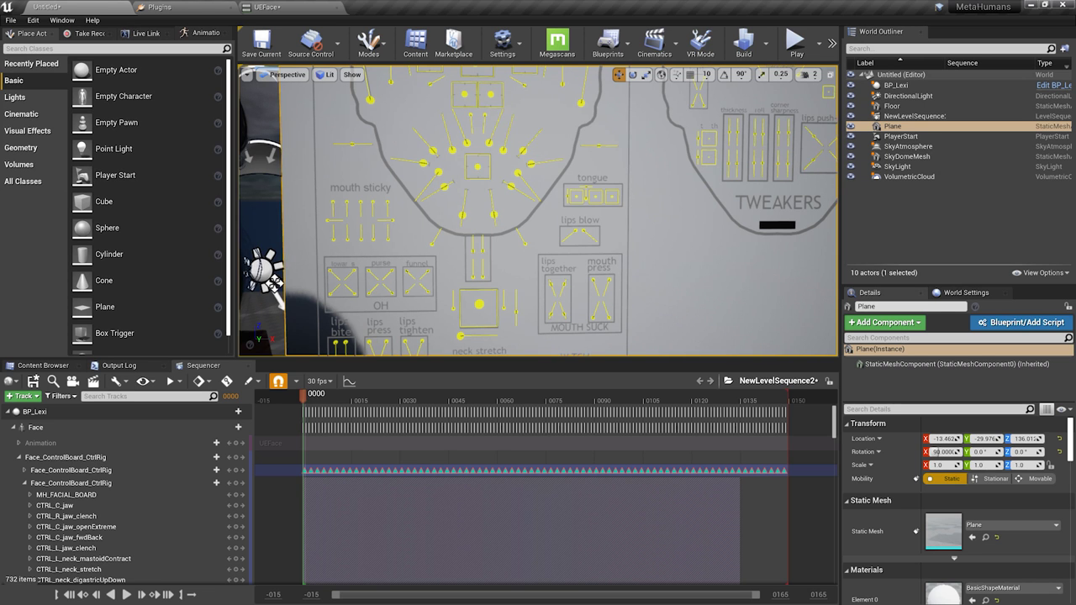
{"action": "scroll", "coordinate": [520, 211], "scroll_direction": "down", "scroll_amount": 5}
{"action": "left_click", "coordinate": [520, 211]}
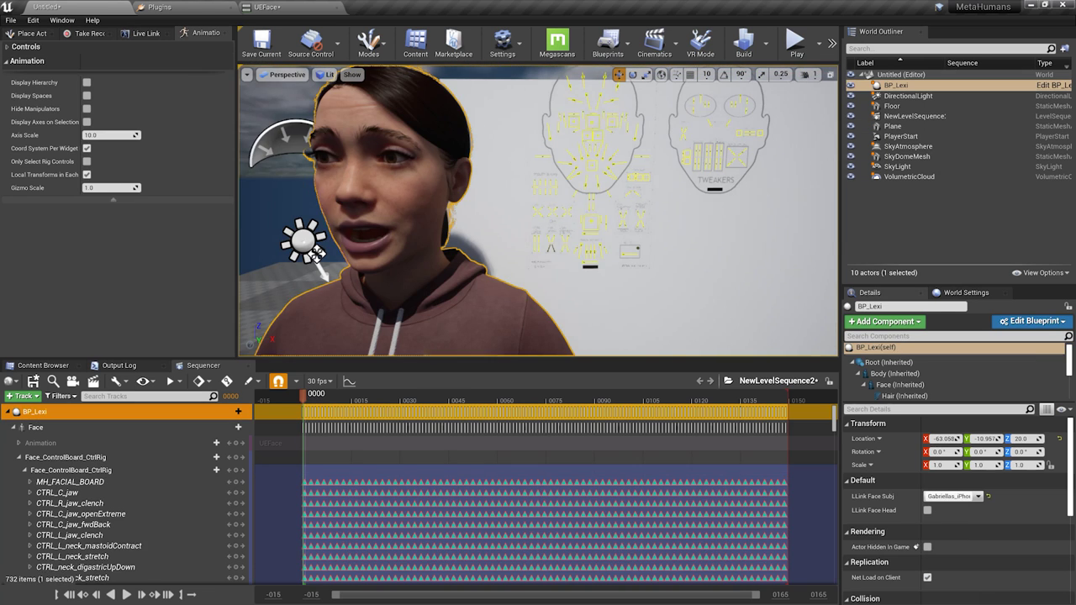
{"action": "left_click", "coordinate": [513, 157]}
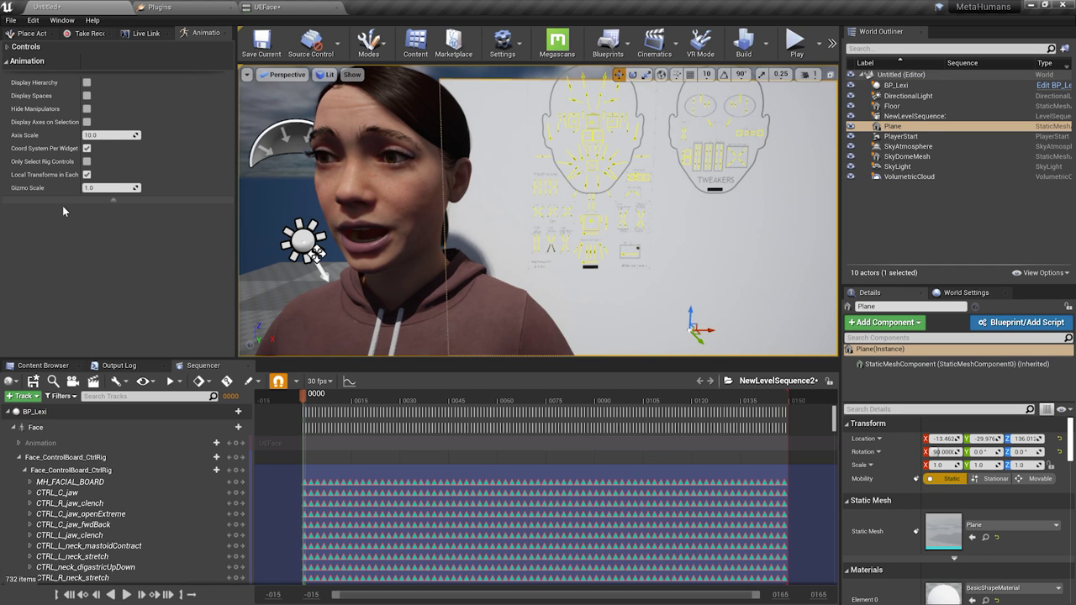
{"action": "left_click", "coordinate": [87, 161]}
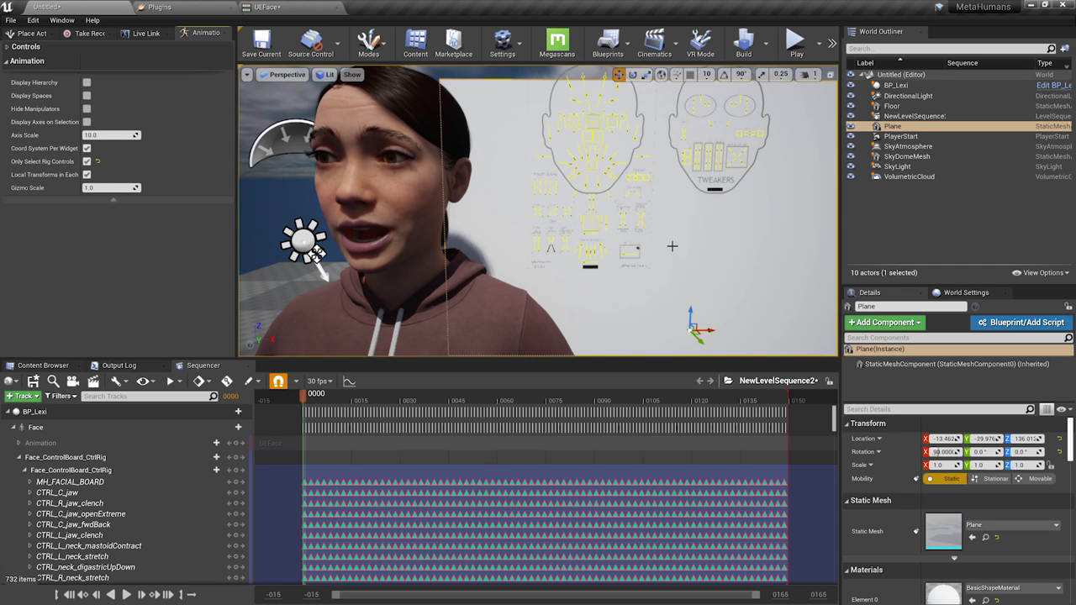
{"action": "scroll", "coordinate": [622, 229], "scroll_direction": "up", "scroll_amount": 5}
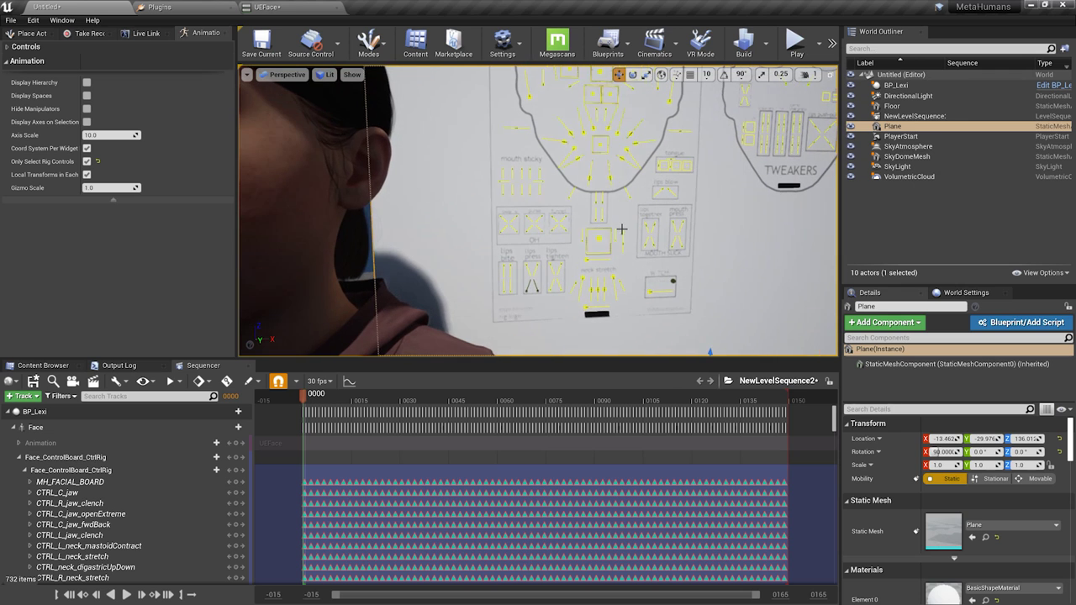
Select a face-board control, scrub the take, and play to frame 46 to review the smile
{"action": "left_click", "coordinate": [664, 296]}
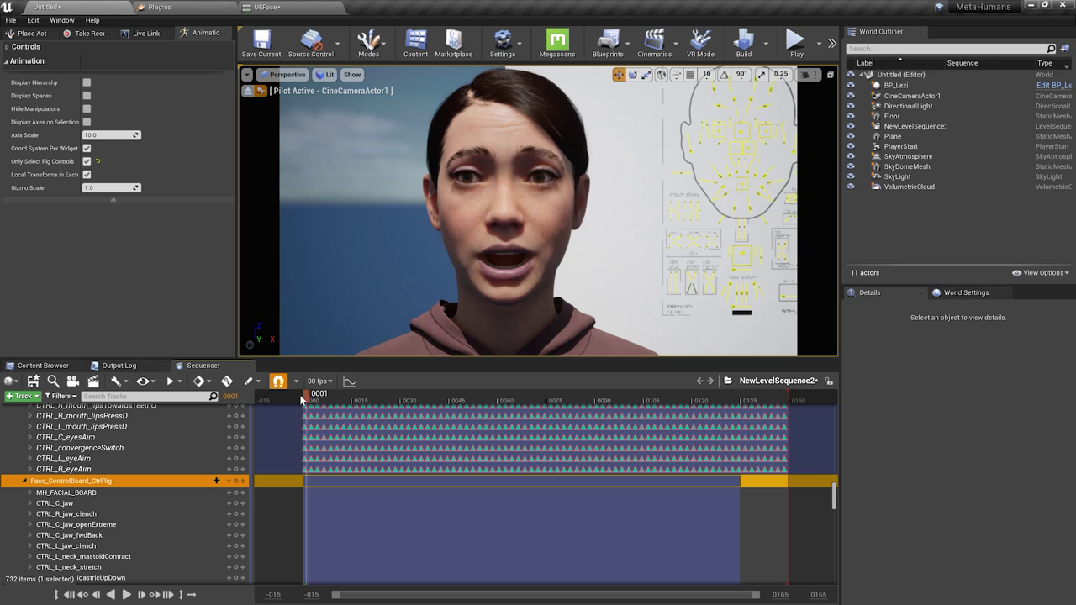
{"action": "left_click_drag", "start_coordinate": [311, 400], "coordinate": [468, 415]}
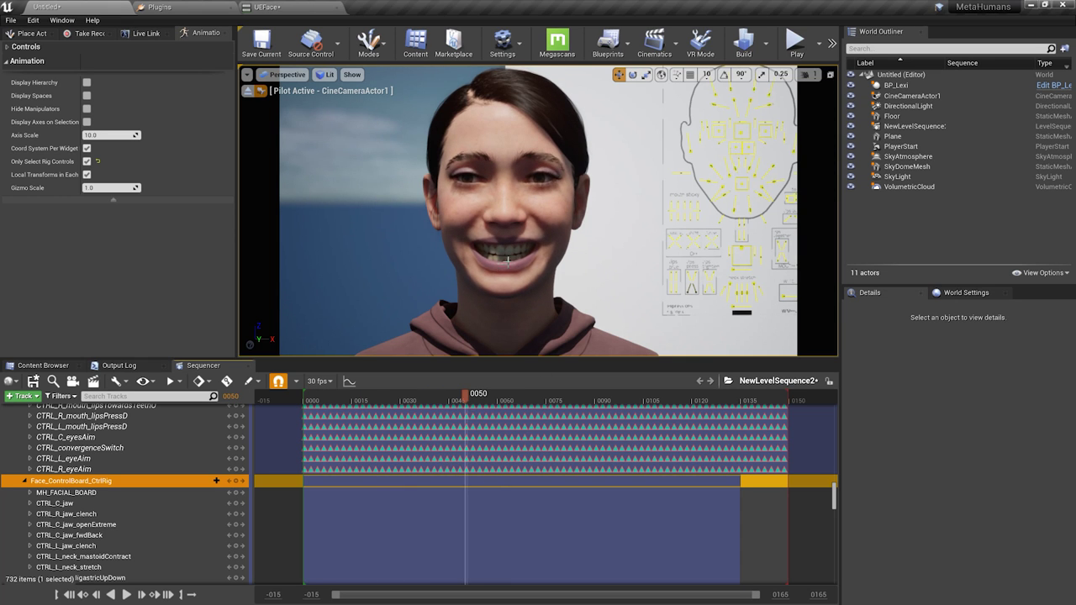
{"action": "left_click_drag", "start_coordinate": [469, 403], "coordinate": [570, 412]}
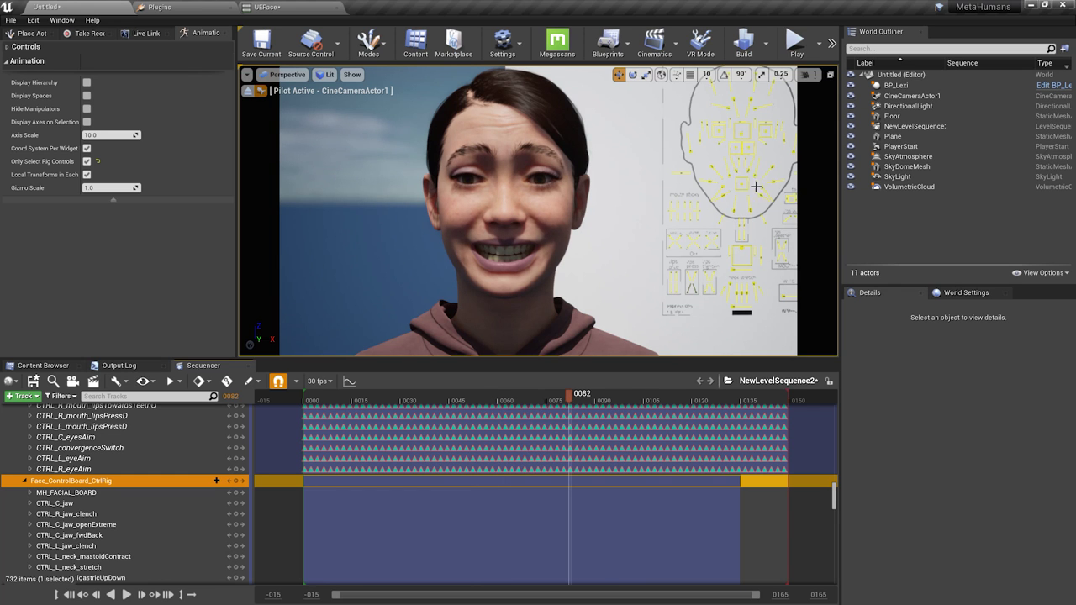
{"action": "left_click_drag", "start_coordinate": [570, 400], "coordinate": [426, 407]}
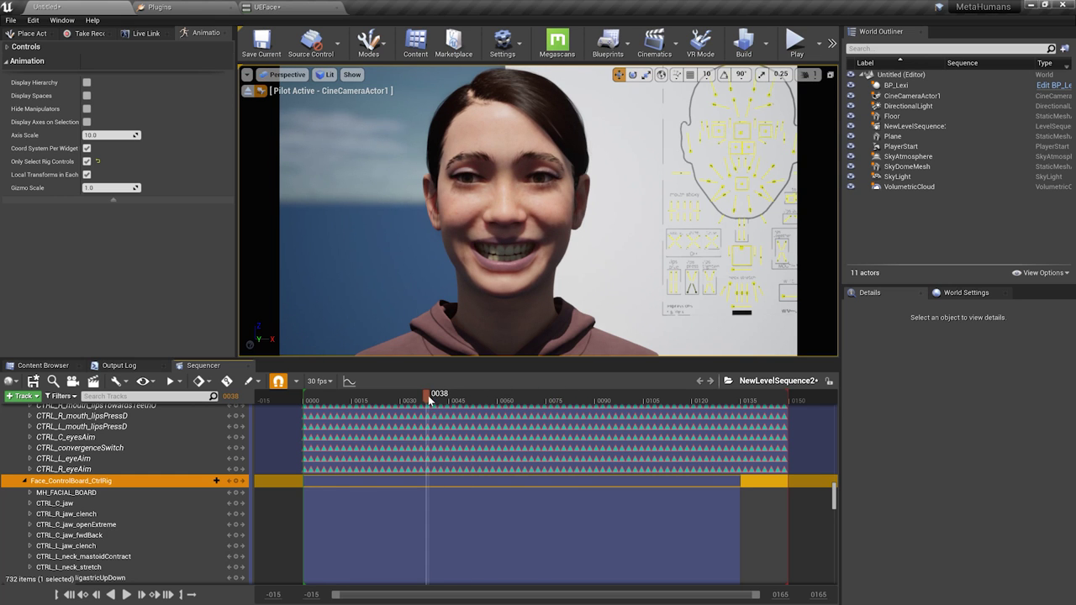
{"action": "left_click_drag", "start_coordinate": [429, 401], "coordinate": [491, 401]}
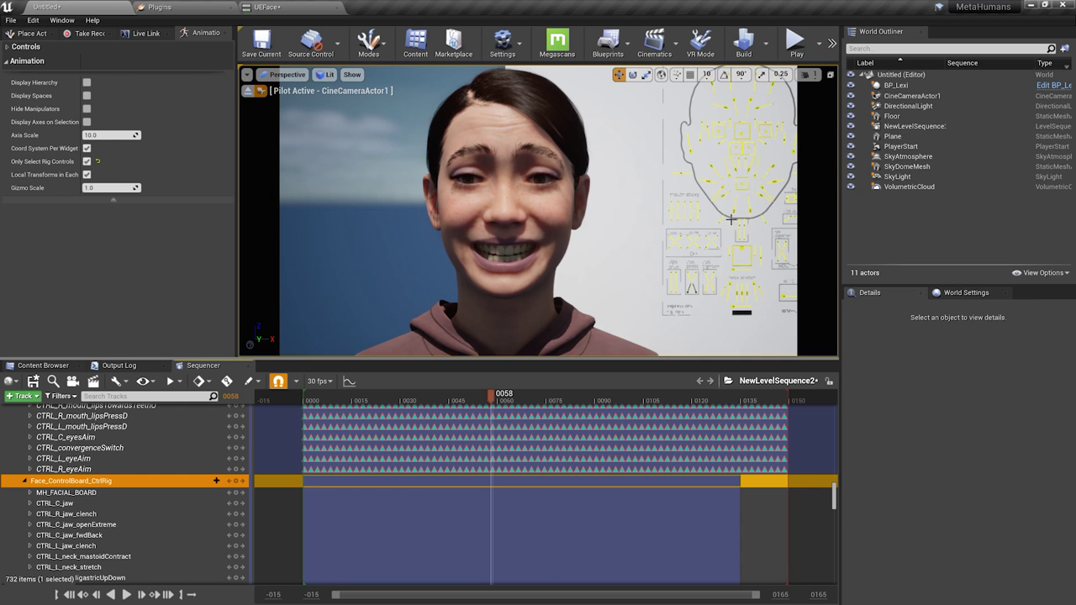
{"action": "left_click_drag", "start_coordinate": [491, 400], "coordinate": [364, 402]}
{"action": "key", "text": "space"}
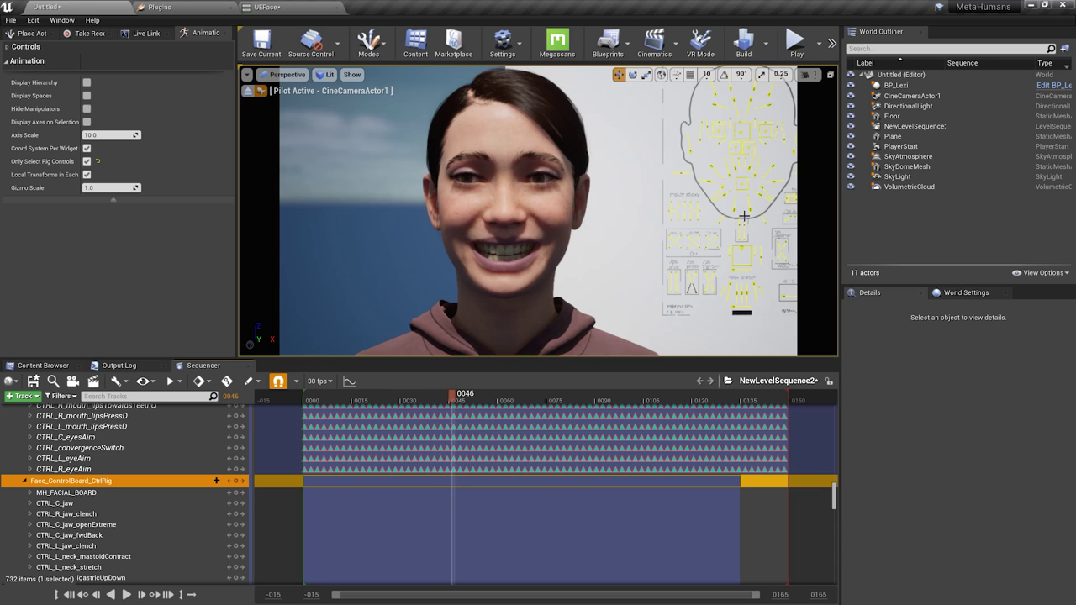
Set Gizmo Scale to 0.4, select both lower-lip depress controls, and scrub the mouth motion
{"action": "left_click", "coordinate": [737, 208]}
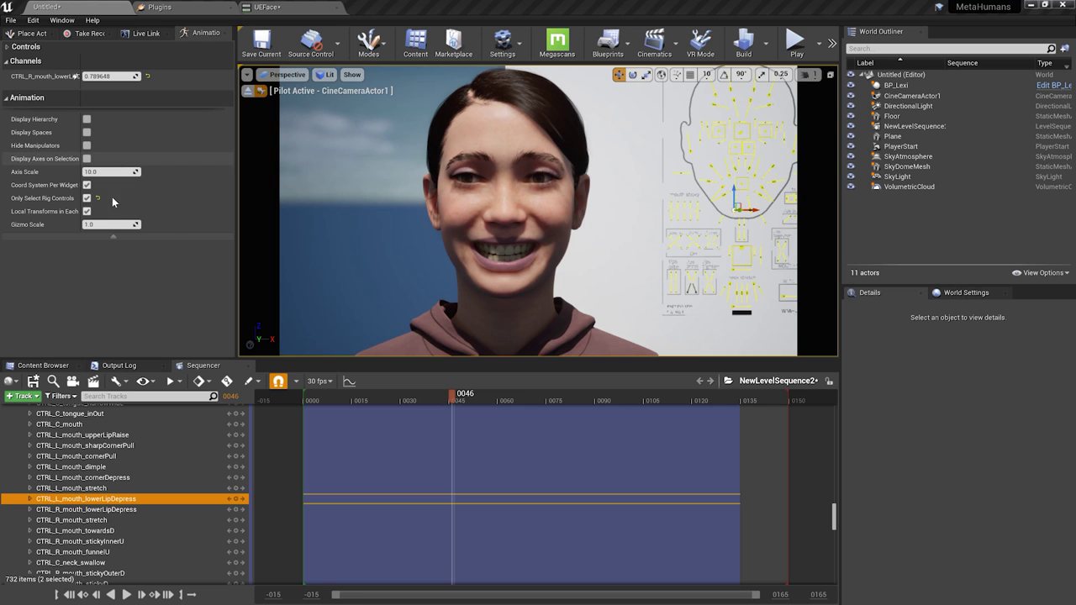
{"action": "left_click", "coordinate": [93, 226]}
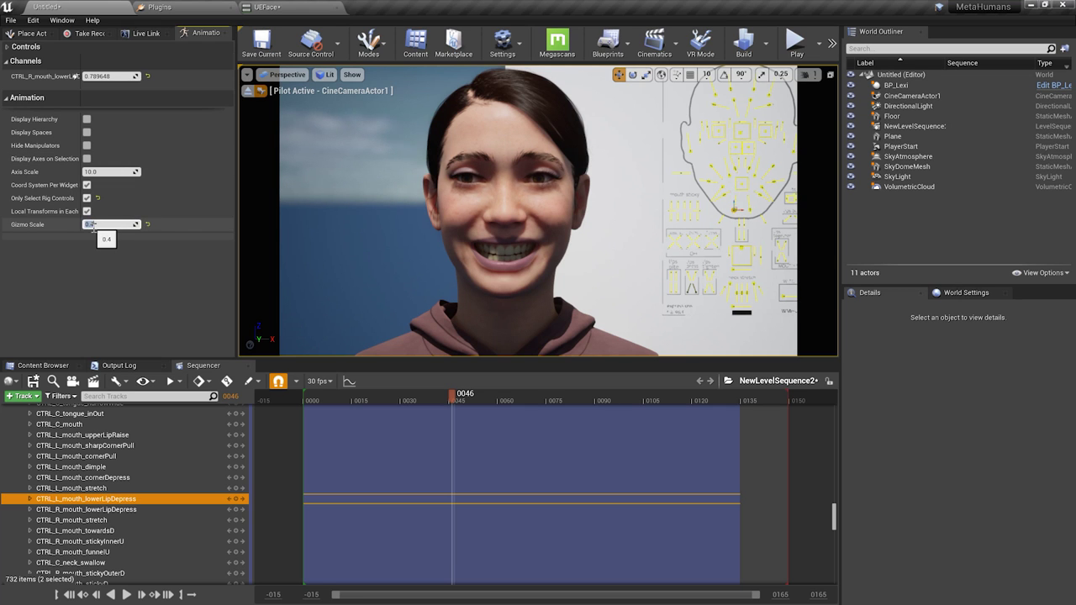
{"action": "key", "text": "Return"}
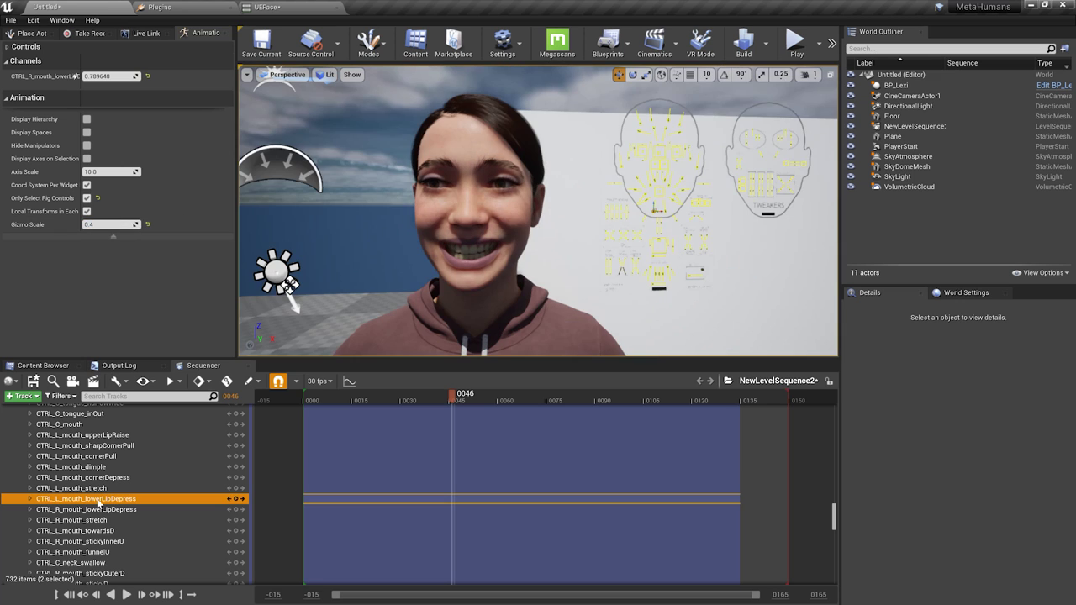
{"action": "left_click", "coordinate": [666, 213], "text": "shift"}
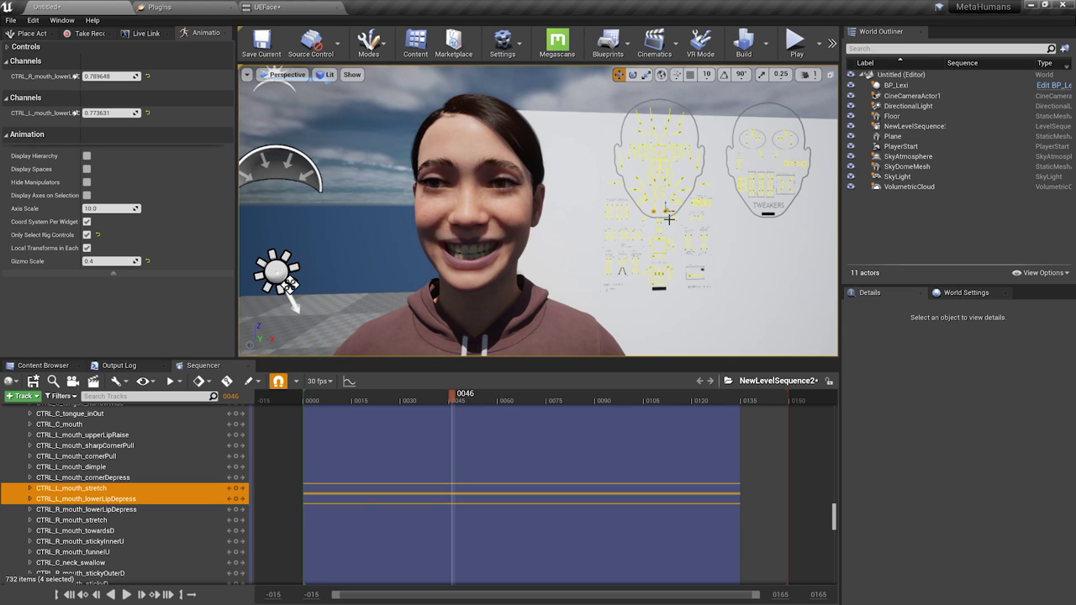
{"action": "left_click_drag", "start_coordinate": [430, 396], "coordinate": [644, 408]}
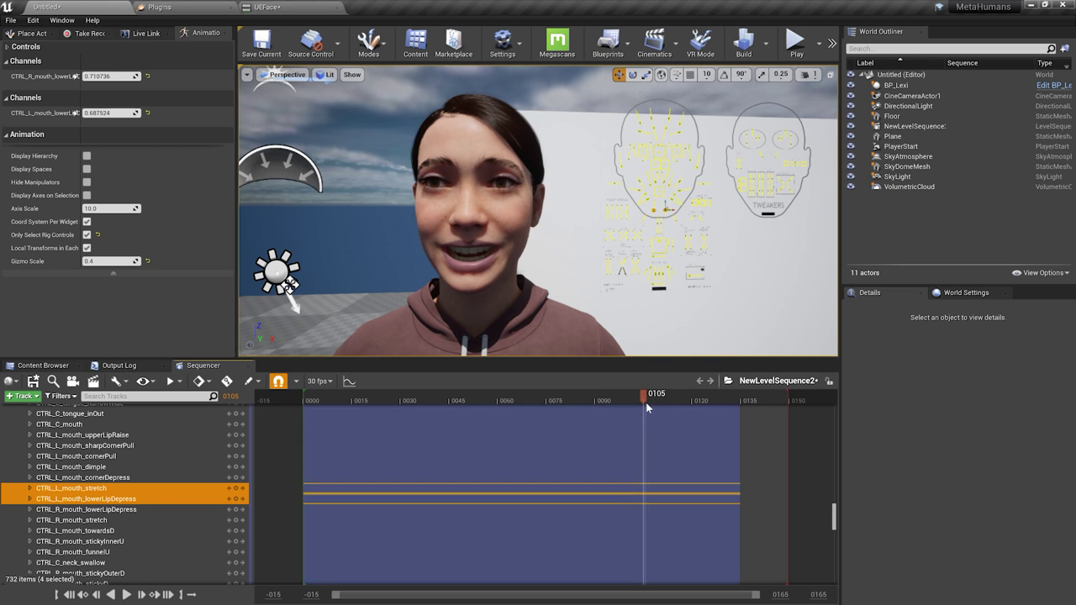
Key the lower-lip controls at frames 105 and 21, and key them raised to 0.15 at 68
{"action": "key", "text": "Return"}
{"action": "left_click_drag", "start_coordinate": [645, 402], "coordinate": [526, 397]}
{"action": "key", "text": "Return"}
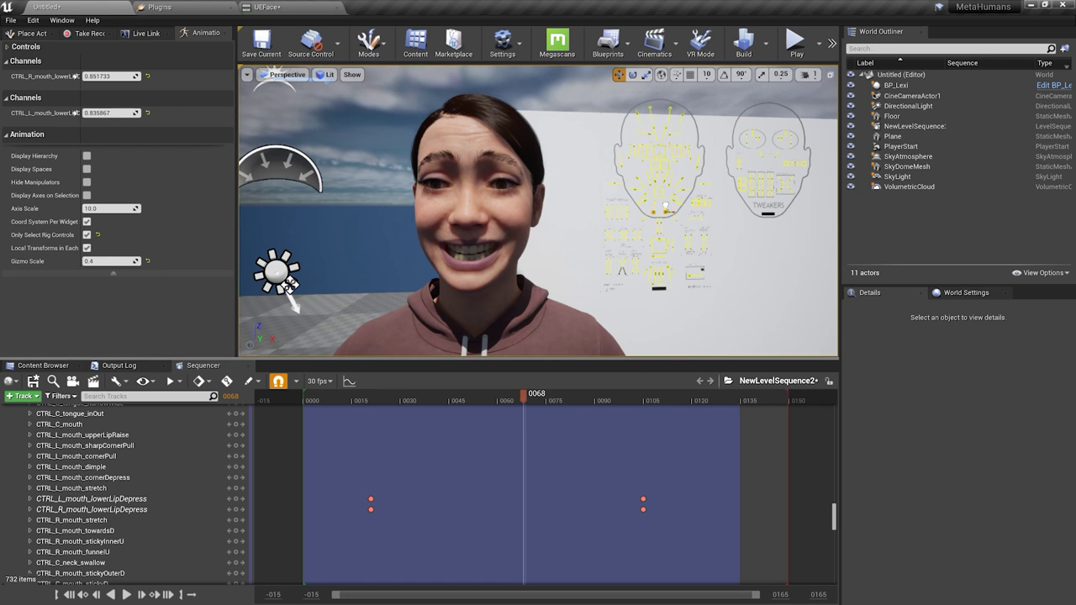
{"action": "left_click_drag", "start_coordinate": [666, 203], "coordinate": [666, 198]}
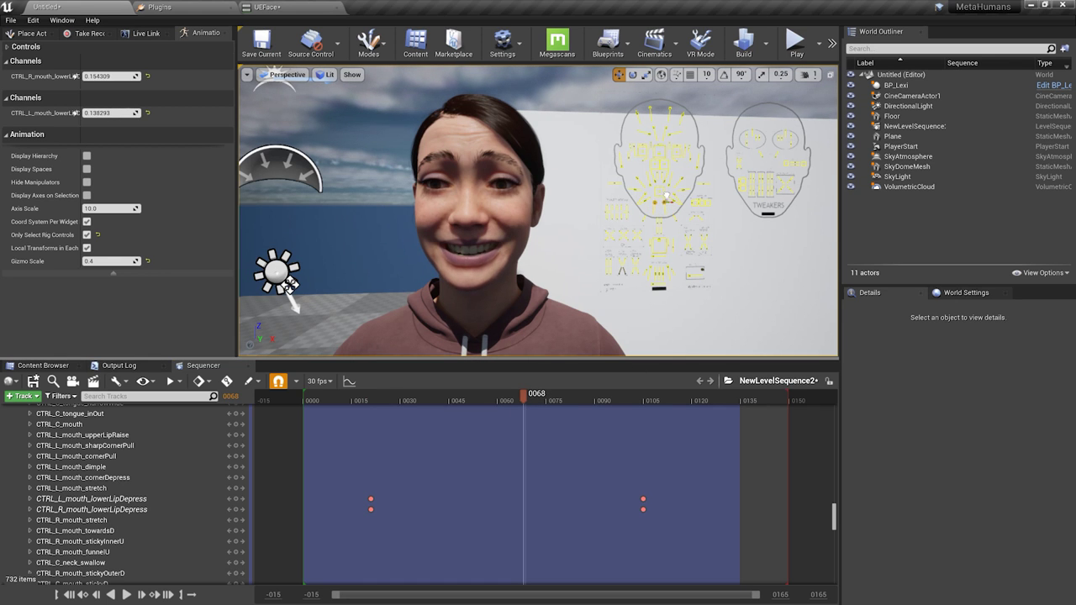
{"action": "key", "text": "Return"}
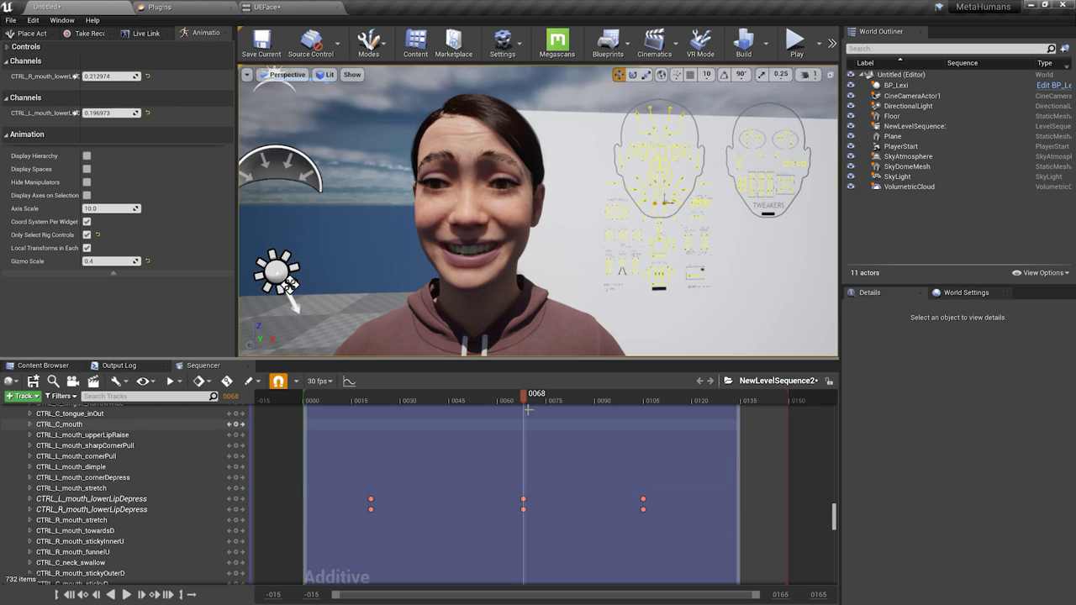
Play the sequence back from frame 14 and reframe the face
{"action": "left_click", "coordinate": [350, 431]}
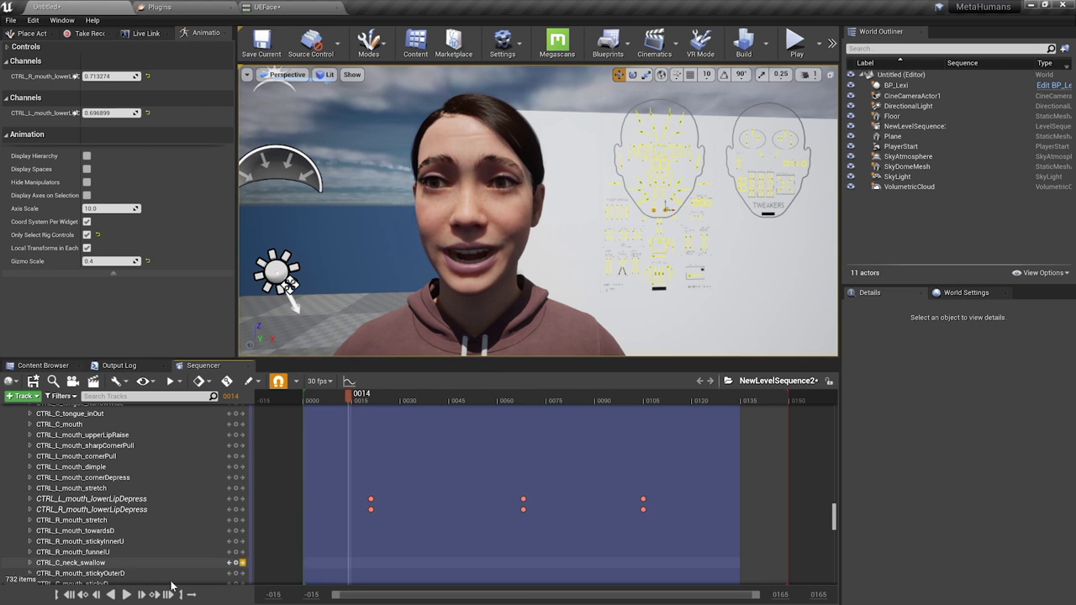
{"action": "left_click", "coordinate": [126, 595]}
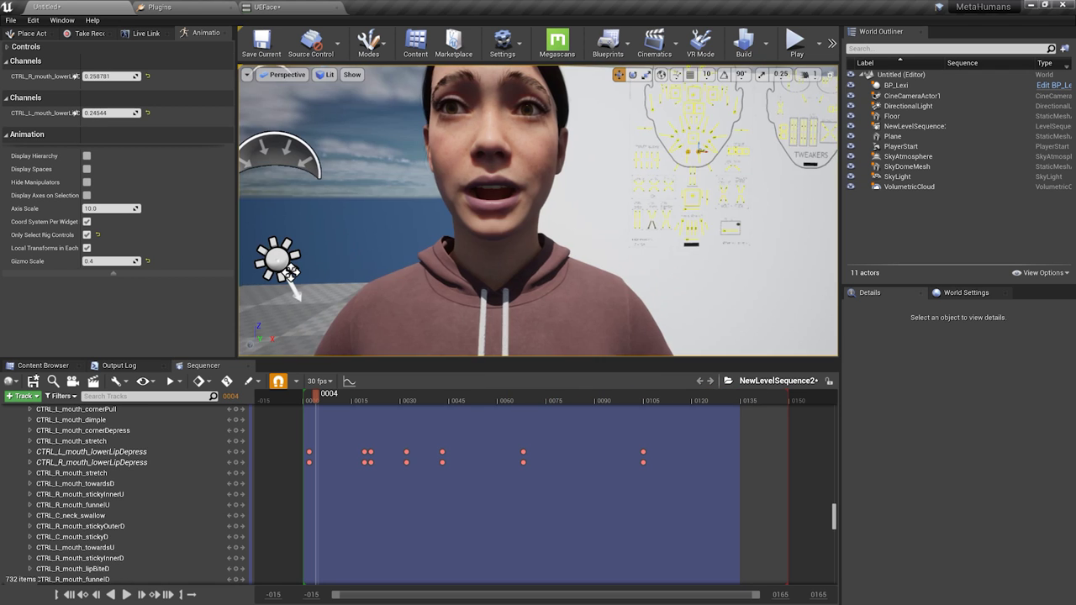
{"action": "right_click_drag", "start_coordinate": [599, 222], "coordinate": [599, 222]}
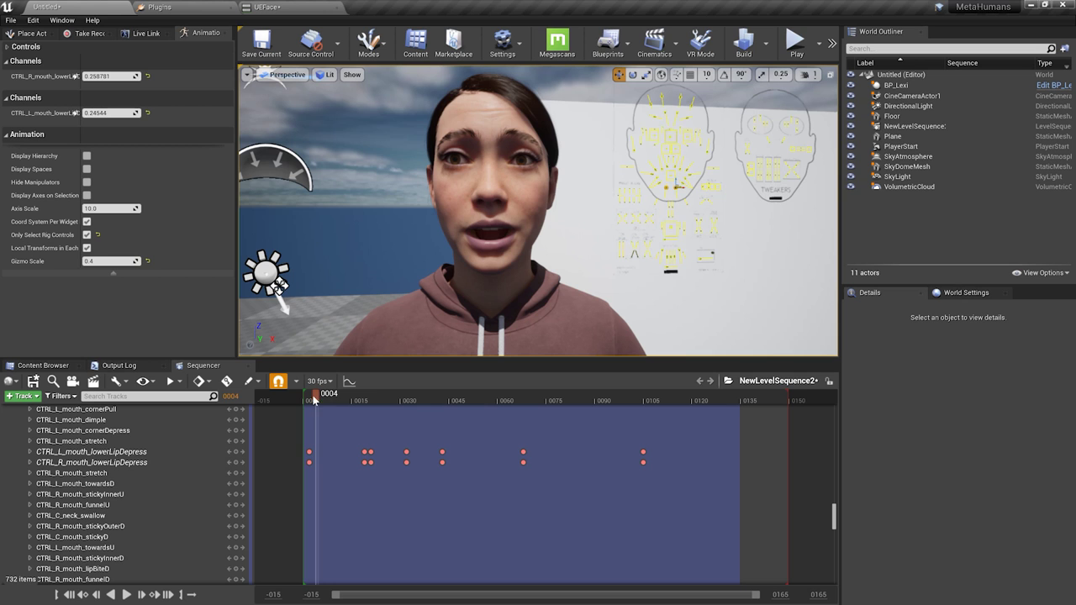
Fly to the TWEAKERS board and select both upper eyelid controls
{"action": "left_click_drag", "start_coordinate": [316, 395], "coordinate": [393, 407]}
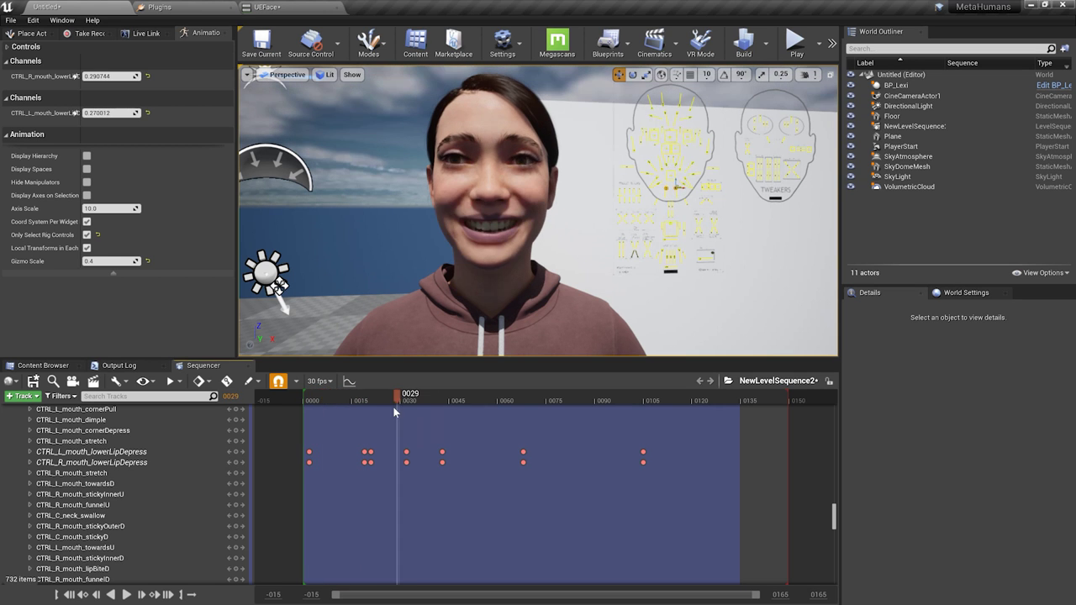
{"action": "key", "text": "Up"}
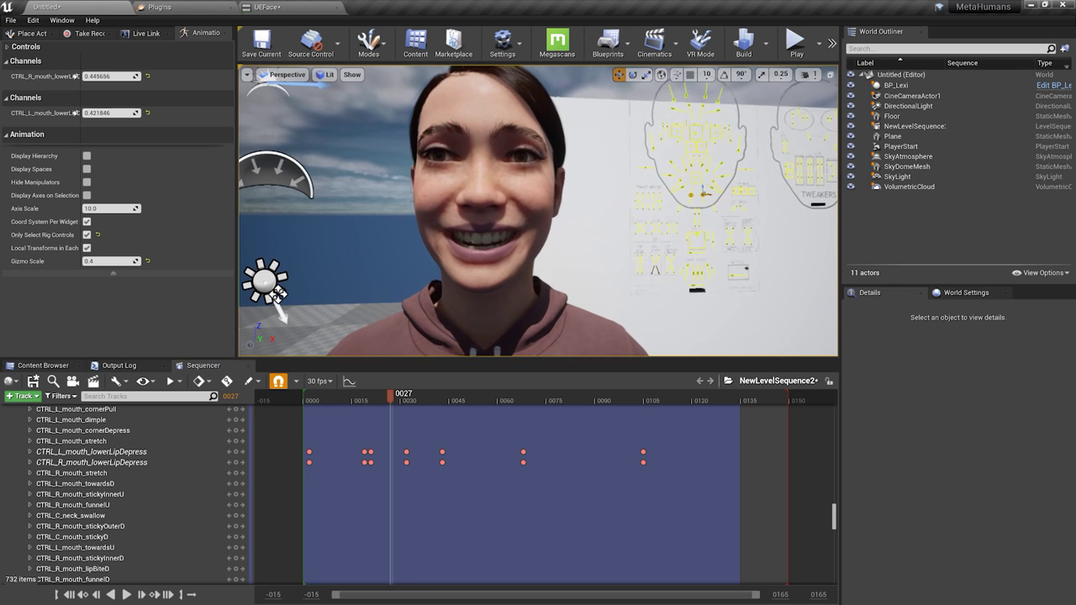
{"action": "key", "text": "Right"}
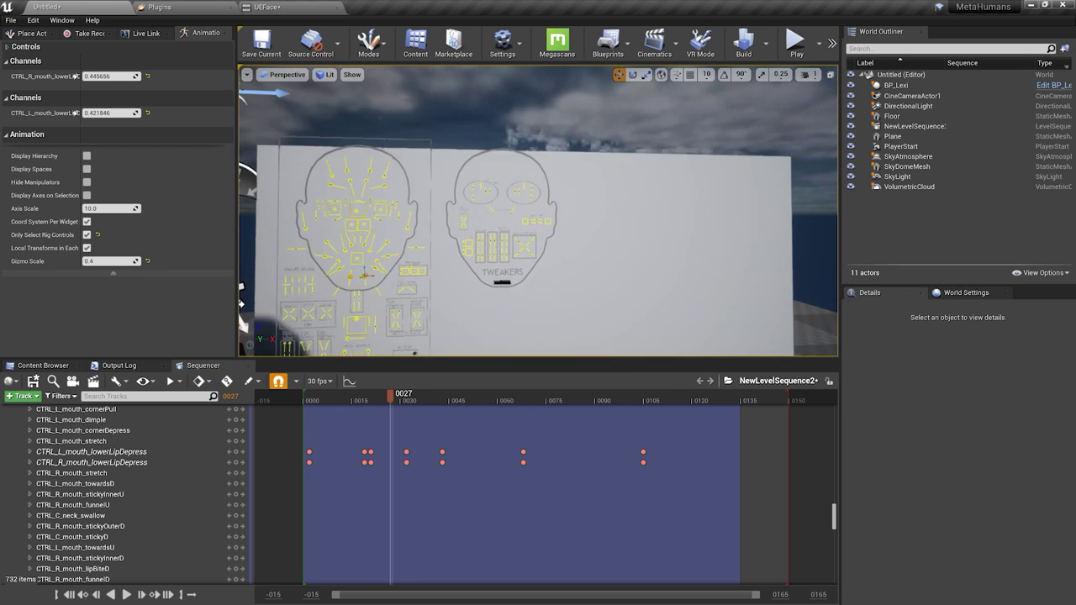
{"action": "scroll", "coordinate": [515, 159], "scroll_direction": "up", "scroll_amount": 6}
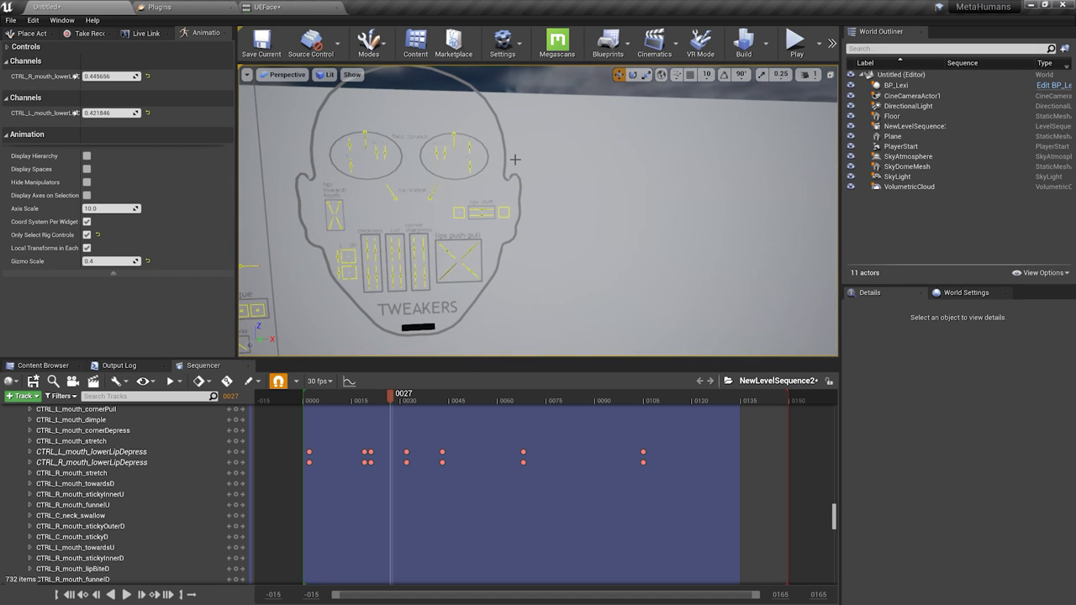
{"action": "left_click", "coordinate": [469, 147]}
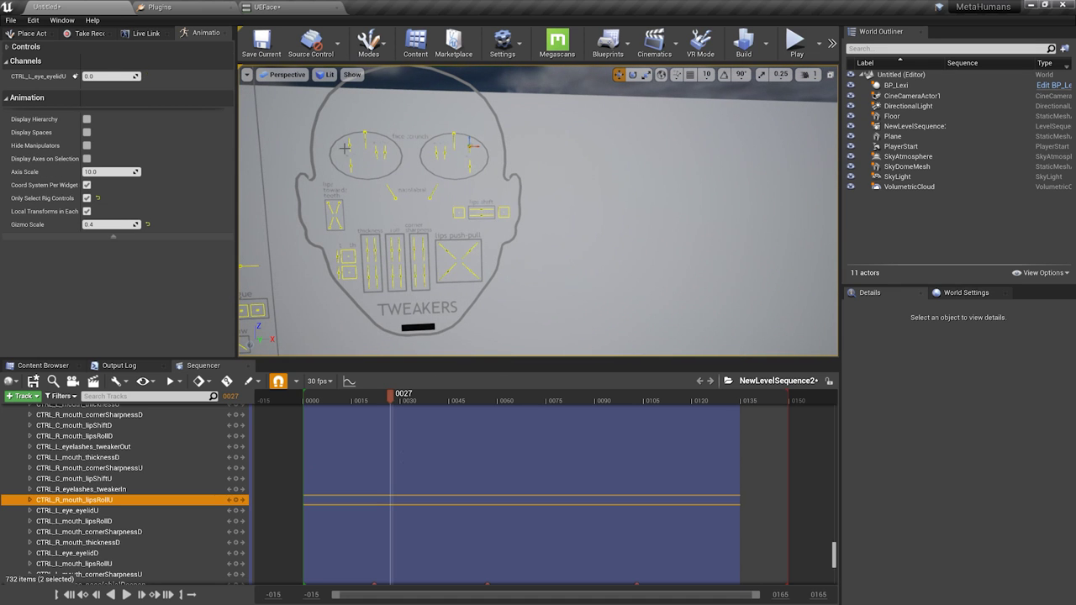
{"action": "left_click", "coordinate": [350, 144], "text": "shift"}
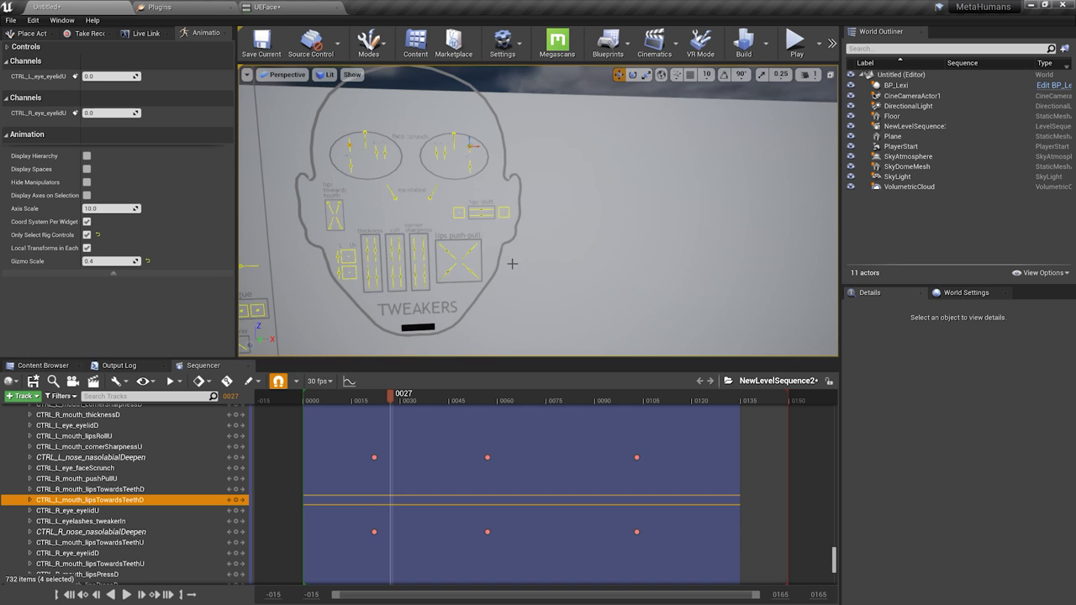
{"action": "scroll", "coordinate": [512, 264], "scroll_direction": "down", "scroll_amount": 5}
Key the eyelids open at 14, closed at 28, open at 43, and play through the cine camera
{"action": "left_click_drag", "start_coordinate": [394, 400], "coordinate": [438, 402]}
{"action": "key", "text": "s"}
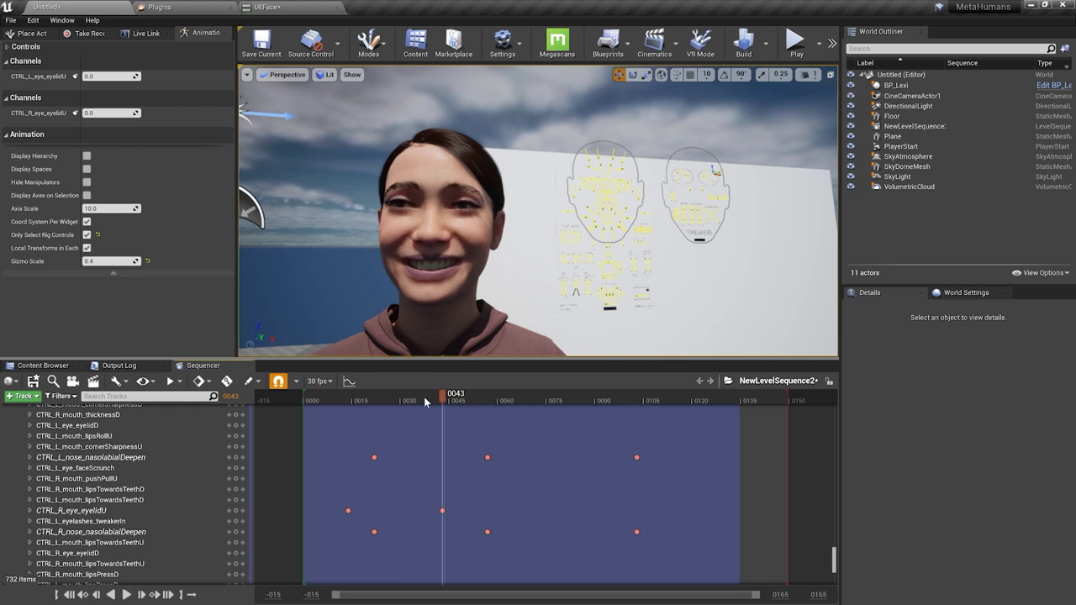
{"action": "left_click_drag", "start_coordinate": [424, 397], "coordinate": [395, 405]}
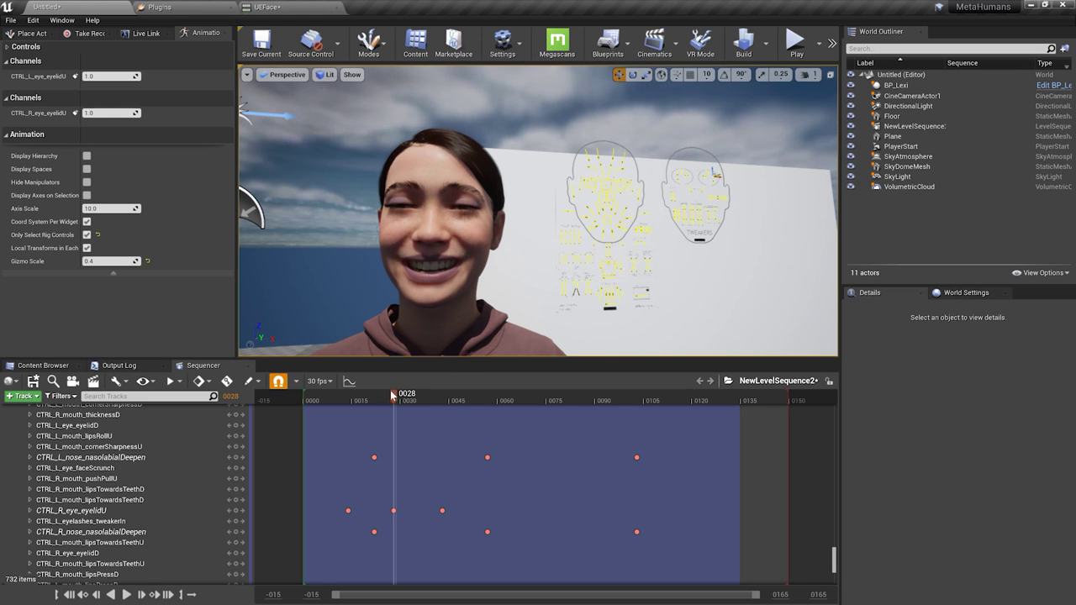
{"action": "left_click_drag", "start_coordinate": [392, 395], "coordinate": [480, 397]}
{"action": "left_click", "coordinate": [126, 594]}
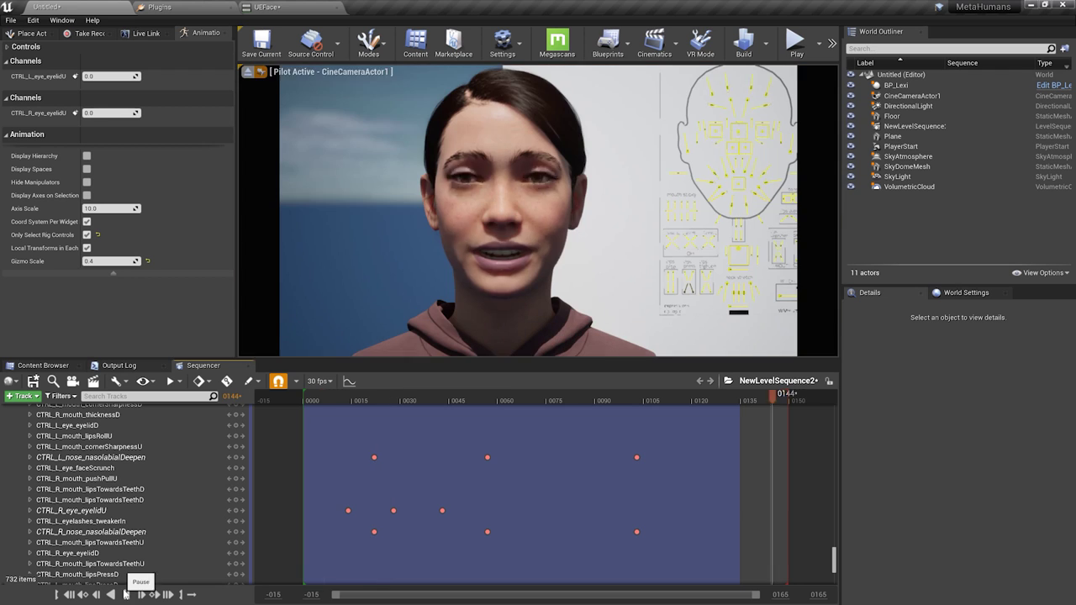
{"action": "left_click", "coordinate": [32, 383]}
{"action": "key", "text": "space"}
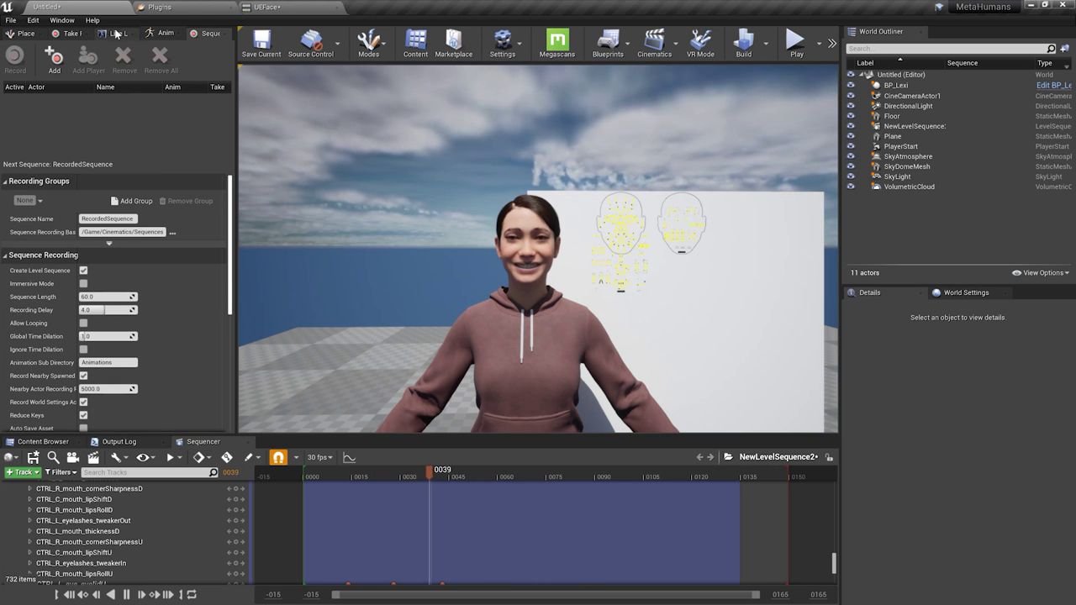
In Take Recorder, replace the iPhone Live Link source with BP_Lexi from the World Outliner
{"action": "left_click", "coordinate": [71, 34]}
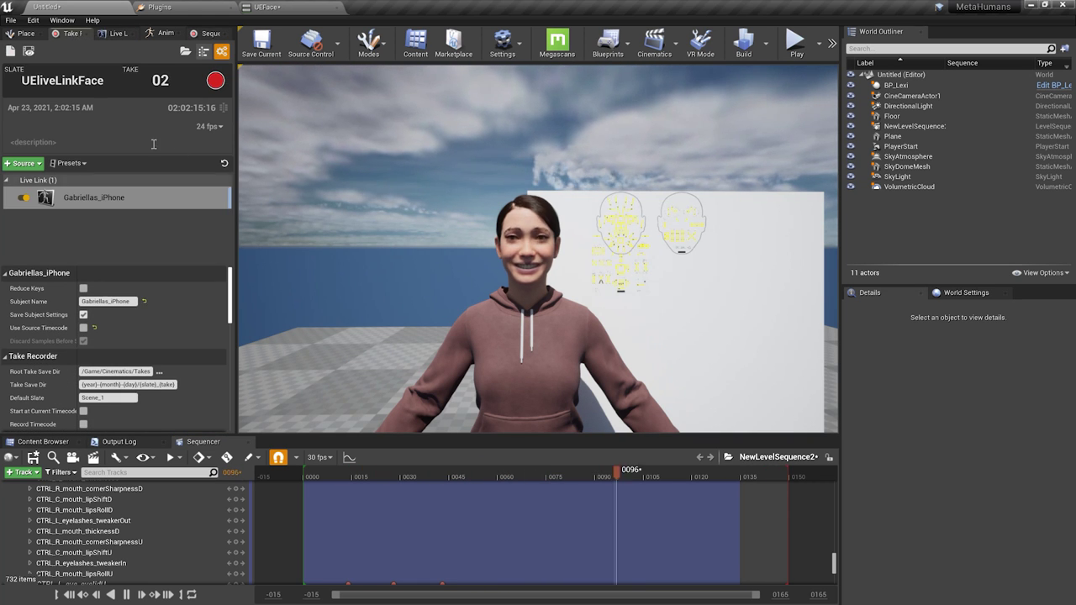
{"action": "left_click", "coordinate": [102, 197]}
{"action": "key", "text": "Delete"}
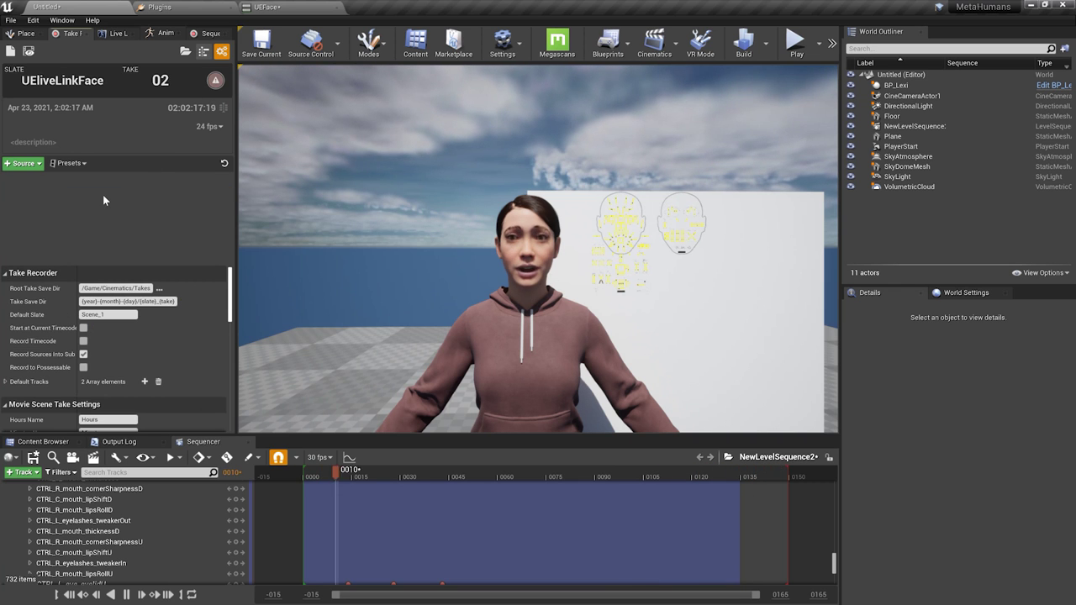
{"action": "left_click", "coordinate": [901, 86]}
{"action": "left_click_drag", "start_coordinate": [908, 88], "coordinate": [88, 202]}
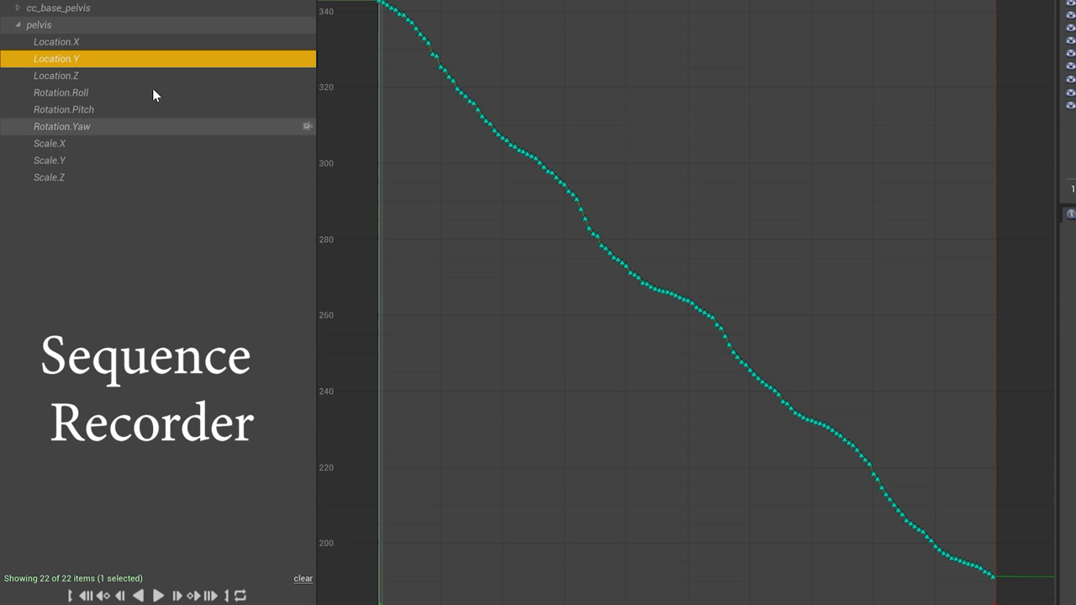
Switch between the pelvis Location.X and Location.Y curves to compare them
{"action": "left_click", "coordinate": [60, 45]}
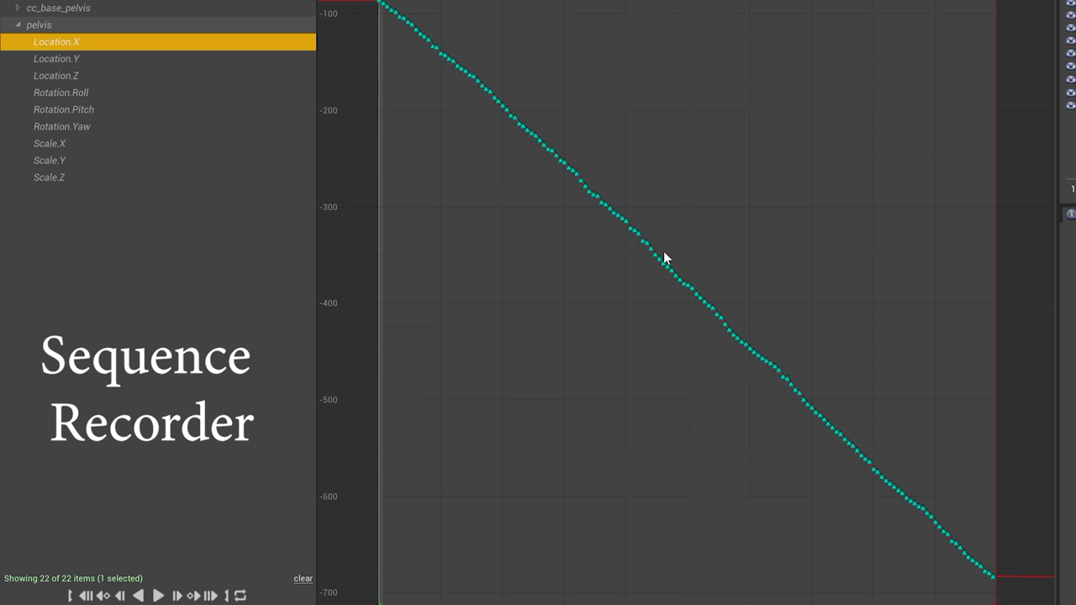
{"action": "key", "text": "Down"}
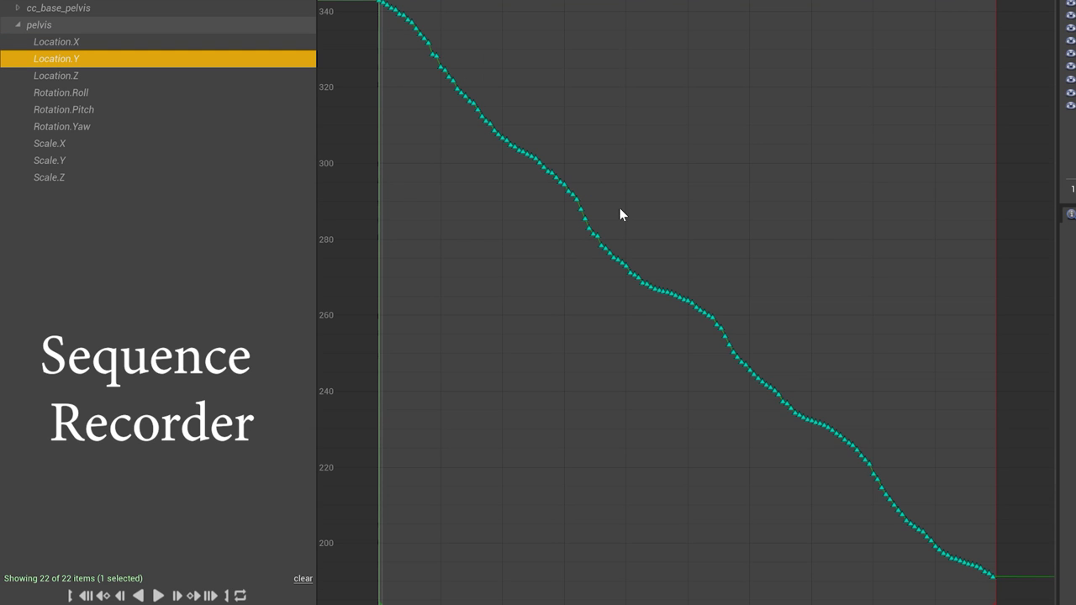
{"action": "left_click", "coordinate": [60, 41]}
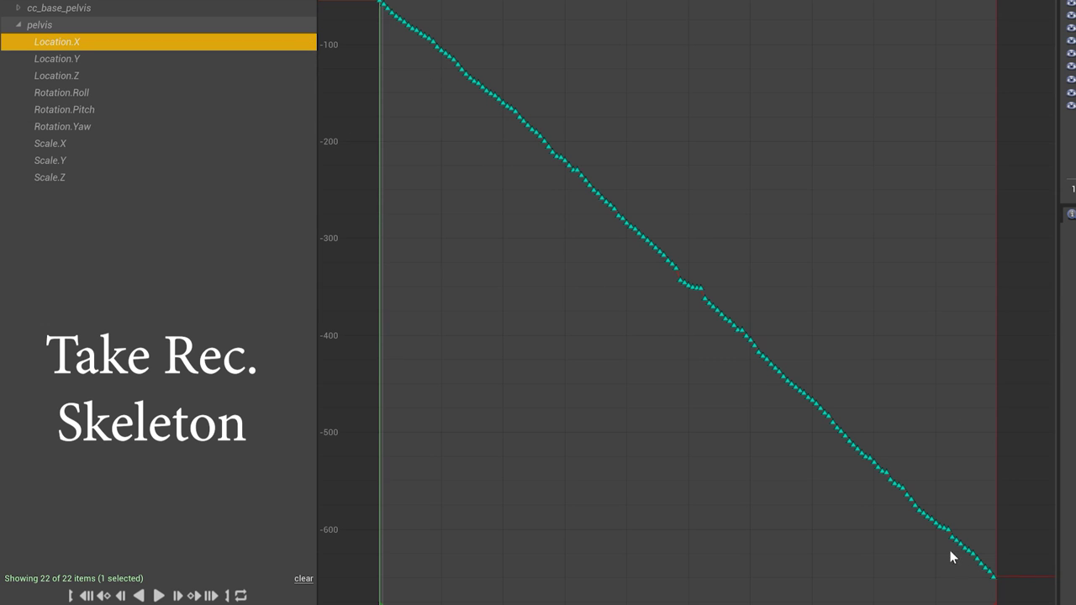
{"action": "left_click", "coordinate": [57, 58]}
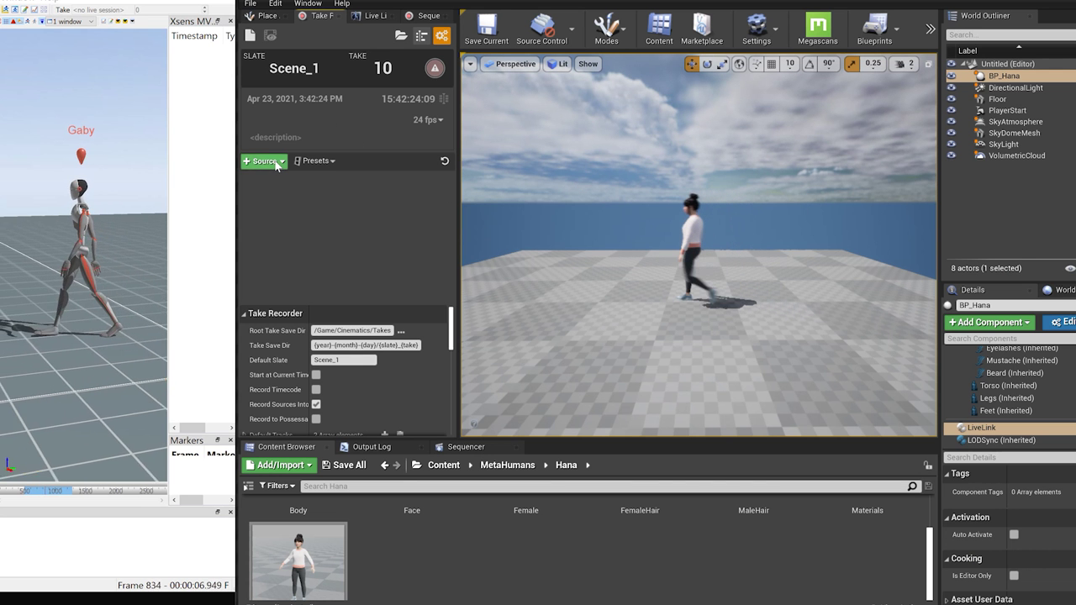
Add the body-capture subject via + Source > From LiveLink and view its pelvis Location.Y curve
{"action": "left_click", "coordinate": [265, 161]}
{"action": "mouse_move", "coordinate": [299, 190]}
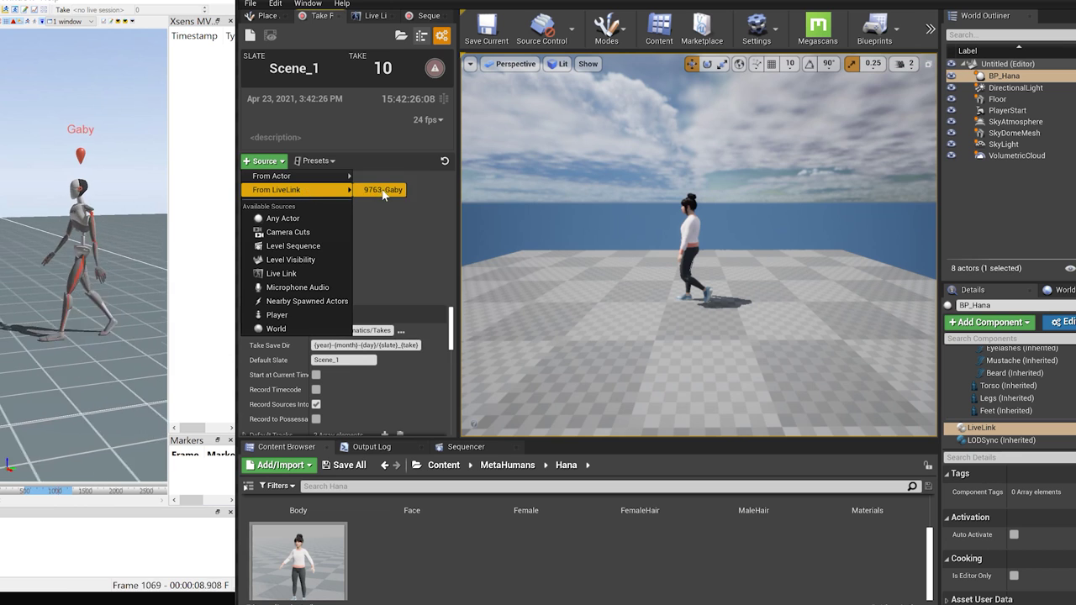
{"action": "left_click", "coordinate": [380, 189]}
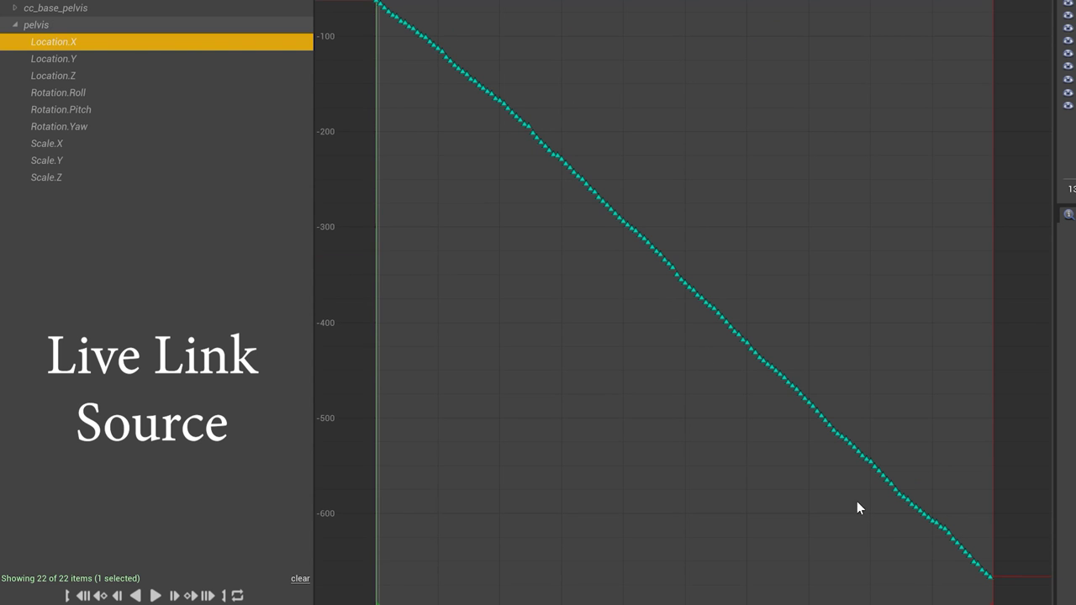
{"action": "left_click", "coordinate": [123, 59]}
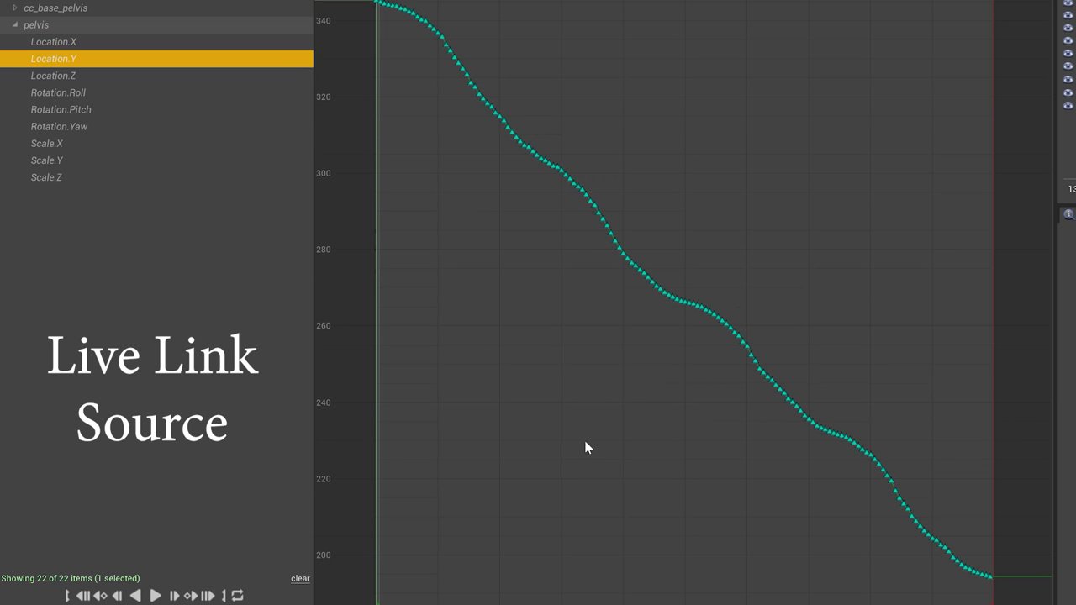